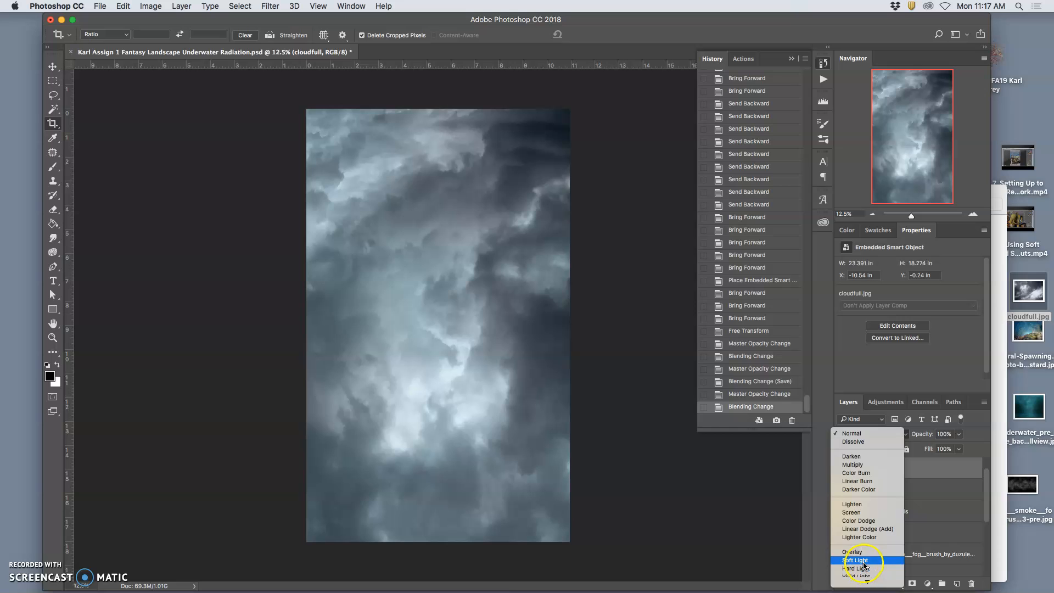
Blend the cloudfull layer with Soft Light and lower its opacity to 64%.
click(843, 471)
click(843, 470)
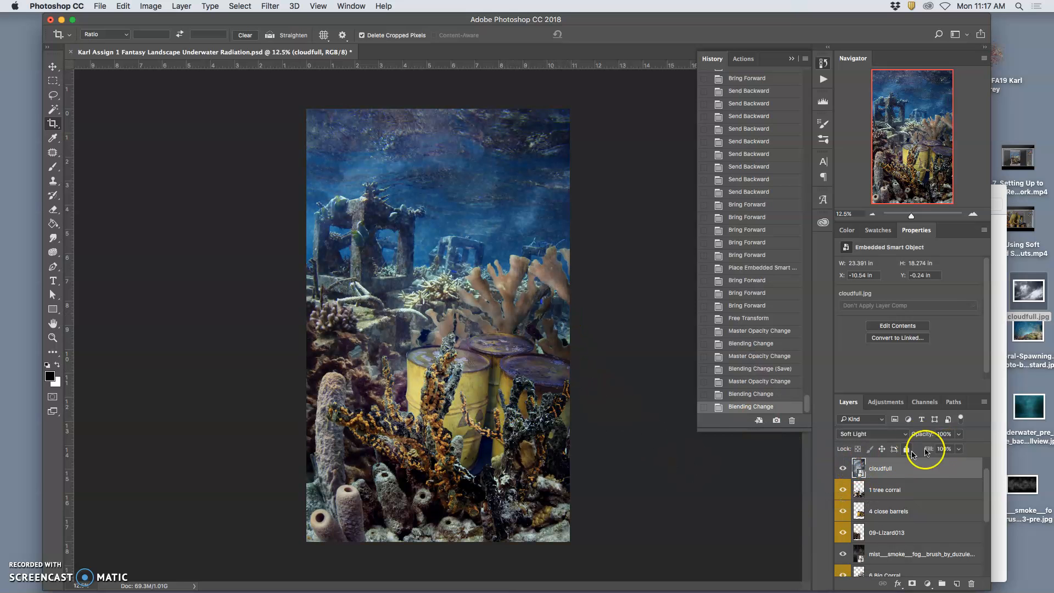
click(959, 434)
drag(948, 449, 945, 449)
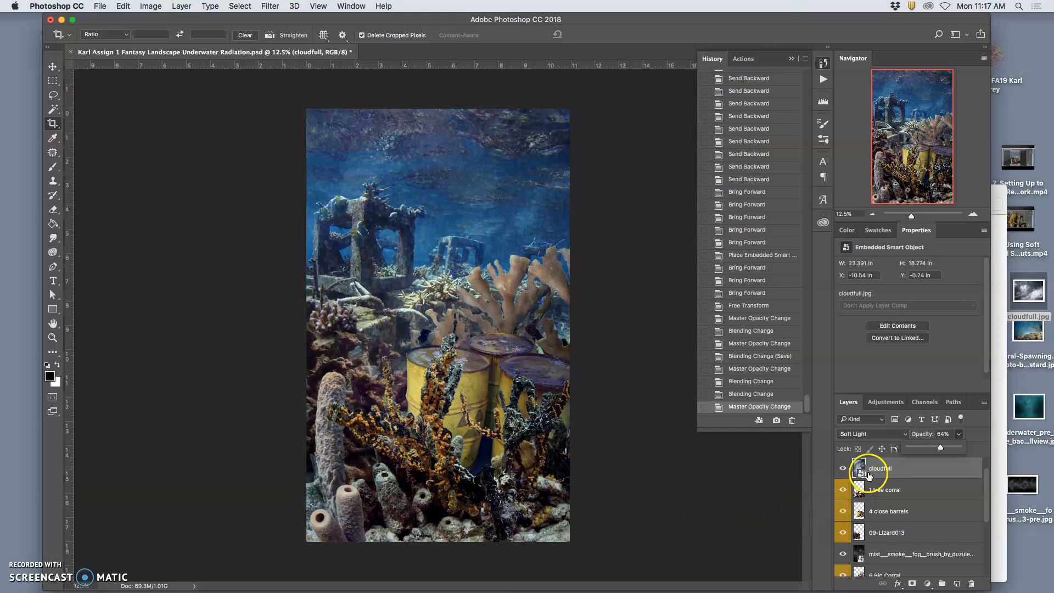
Warp the cloudfull layer, pulling its mesh right and down near the centre and slightly up near the ruins, and apply the transform.
key(ctrl+t)
right_click(501, 338)
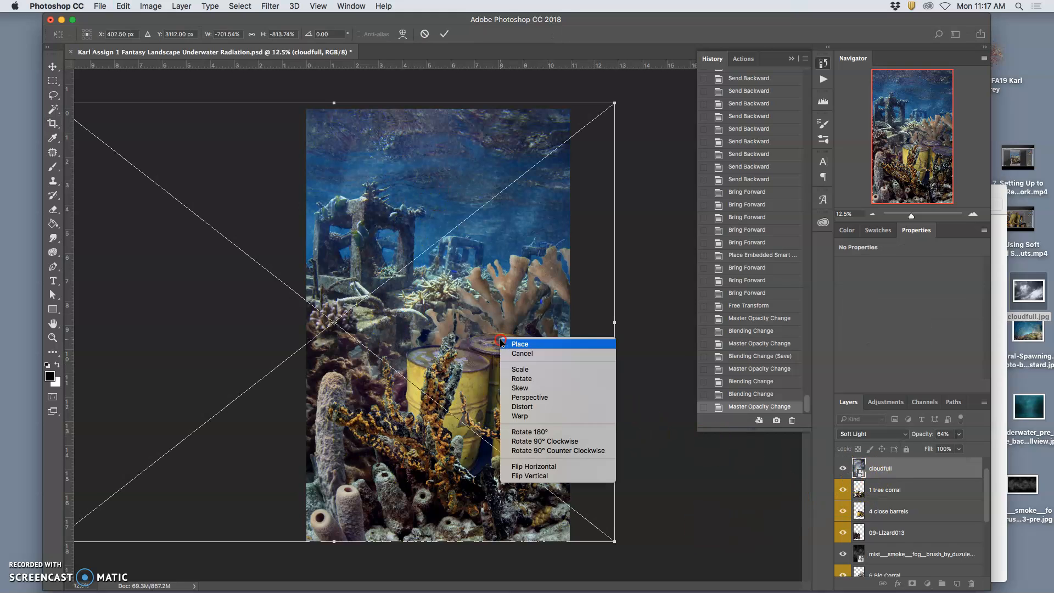
click(522, 417)
drag(459, 297, 517, 327)
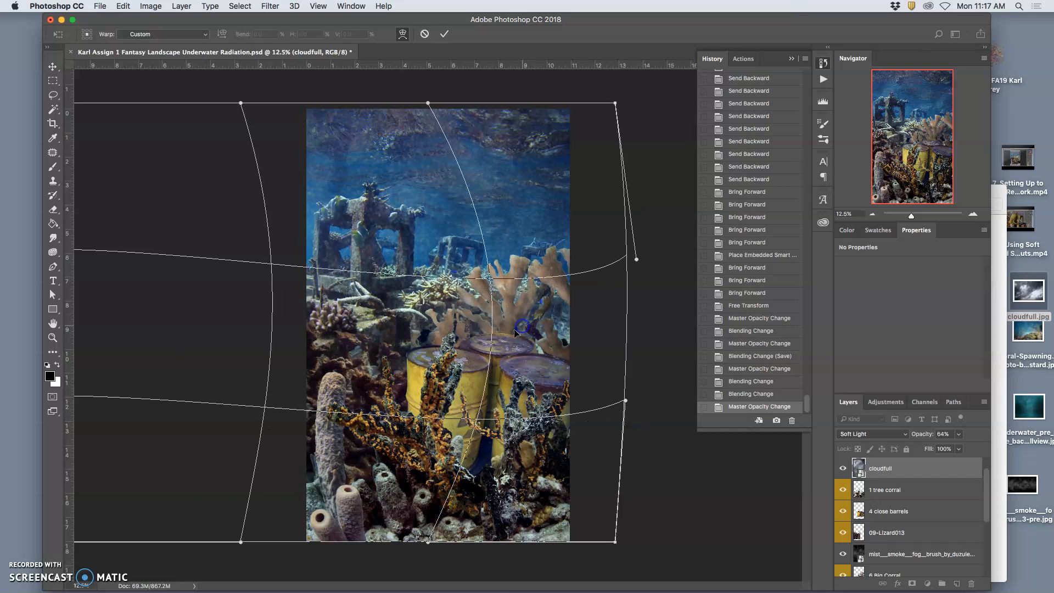
drag(377, 327, 383, 328)
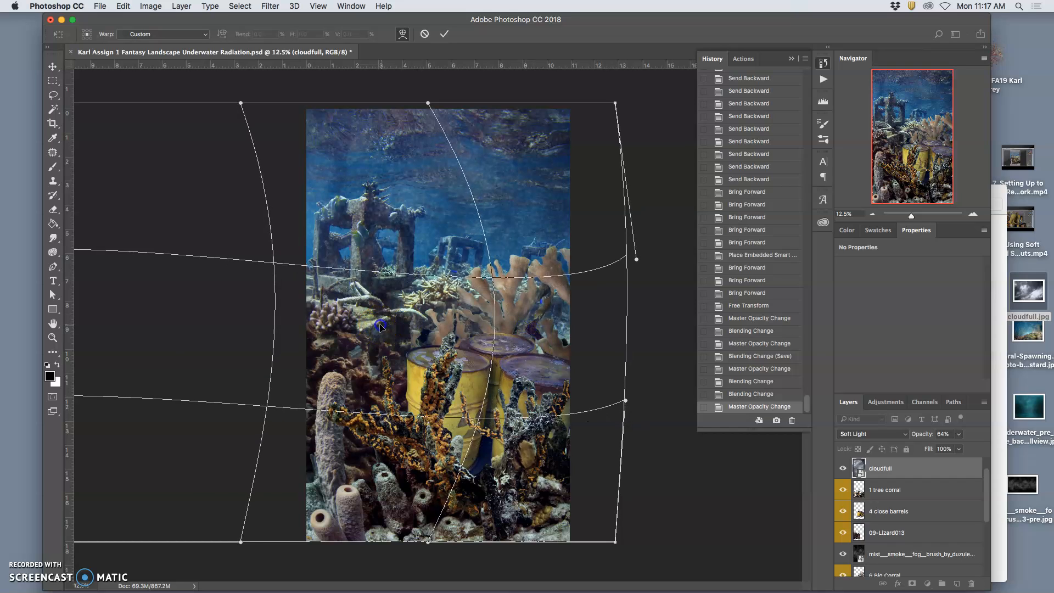
drag(396, 217, 390, 169)
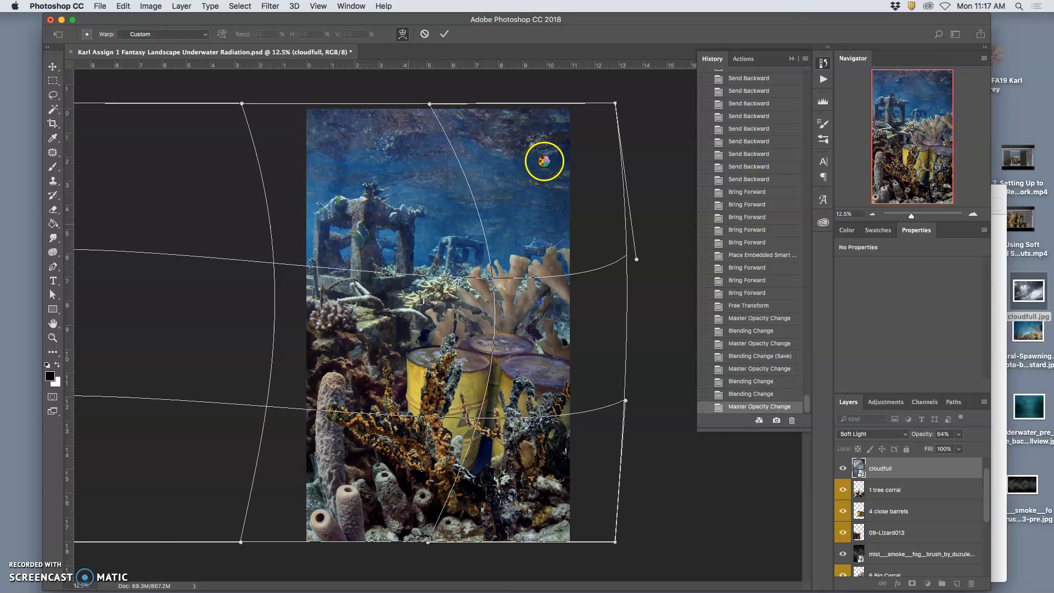
key(Return)
key(c)
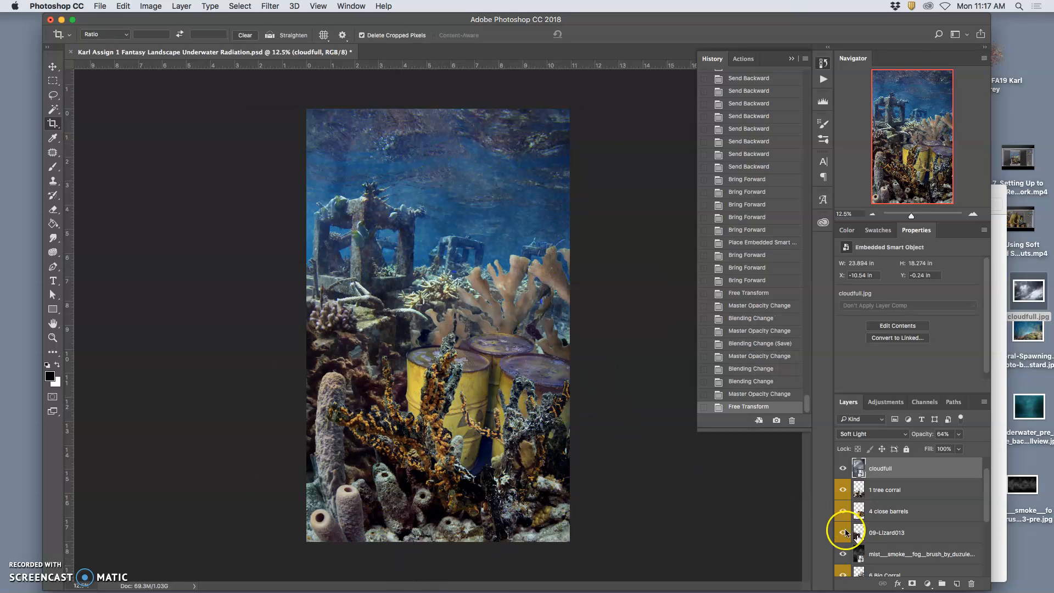
Duplicate the cloudfull layer and rasterize the copy.
click(843, 471)
click(844, 471)
key(super+j)
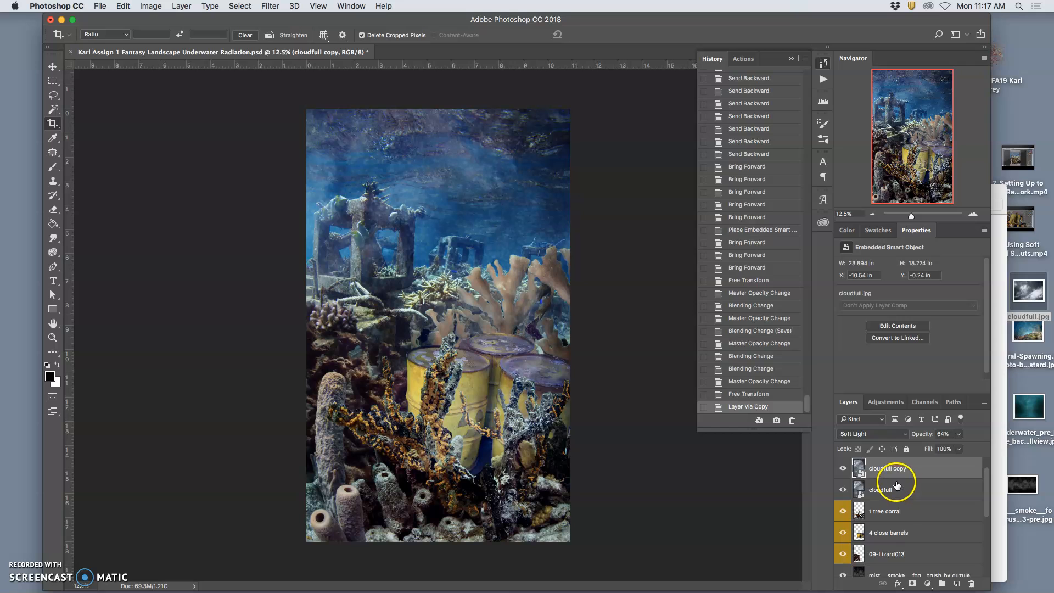
right_click(899, 468)
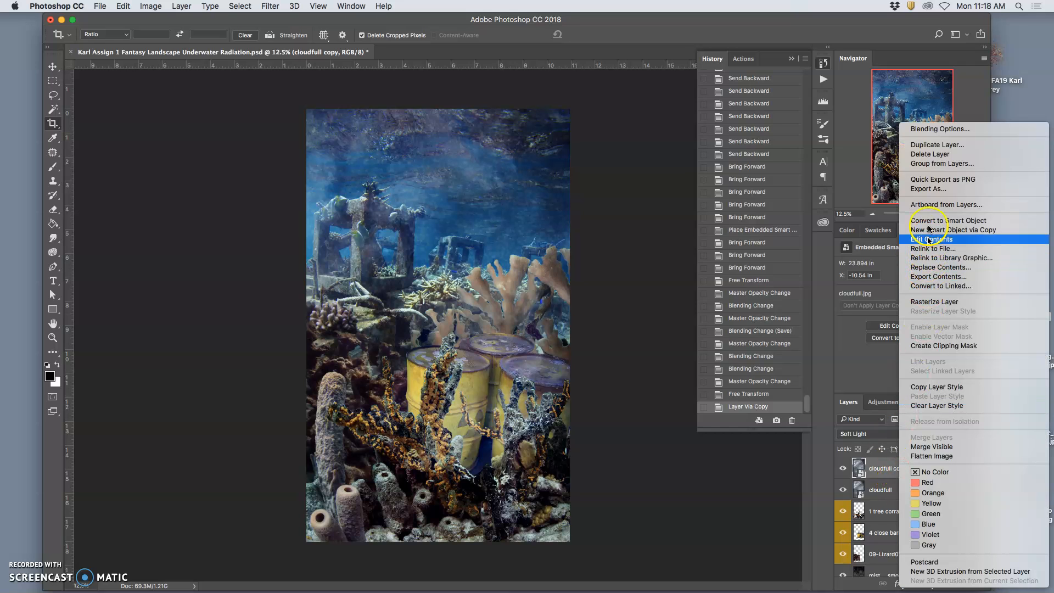
click(925, 303)
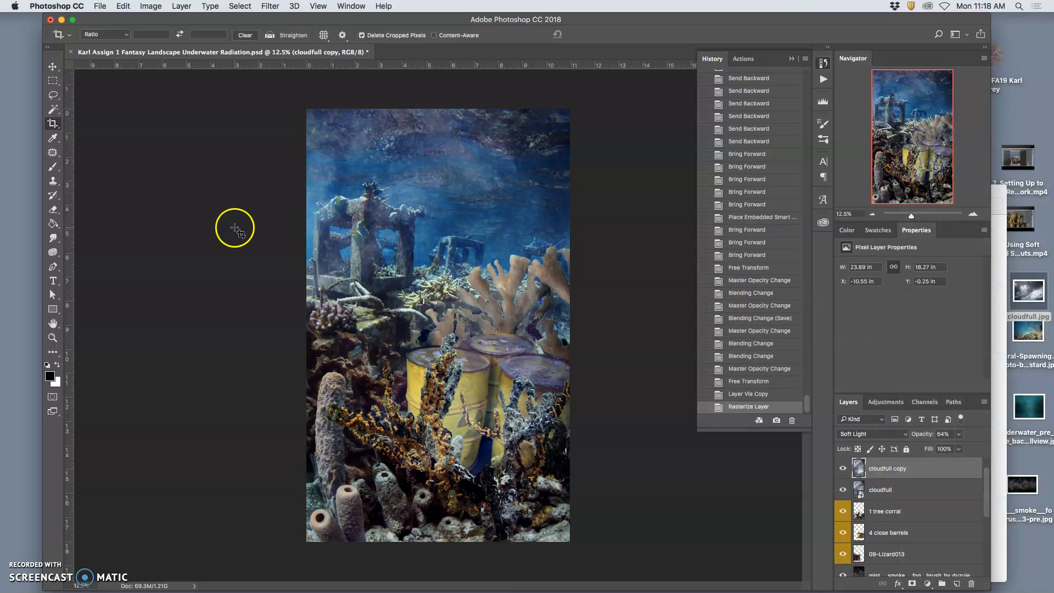
Partly erase the cloudfull copy over the barrels and foreground coral with a 1040 px eraser at 51% opacity.
click(54, 212)
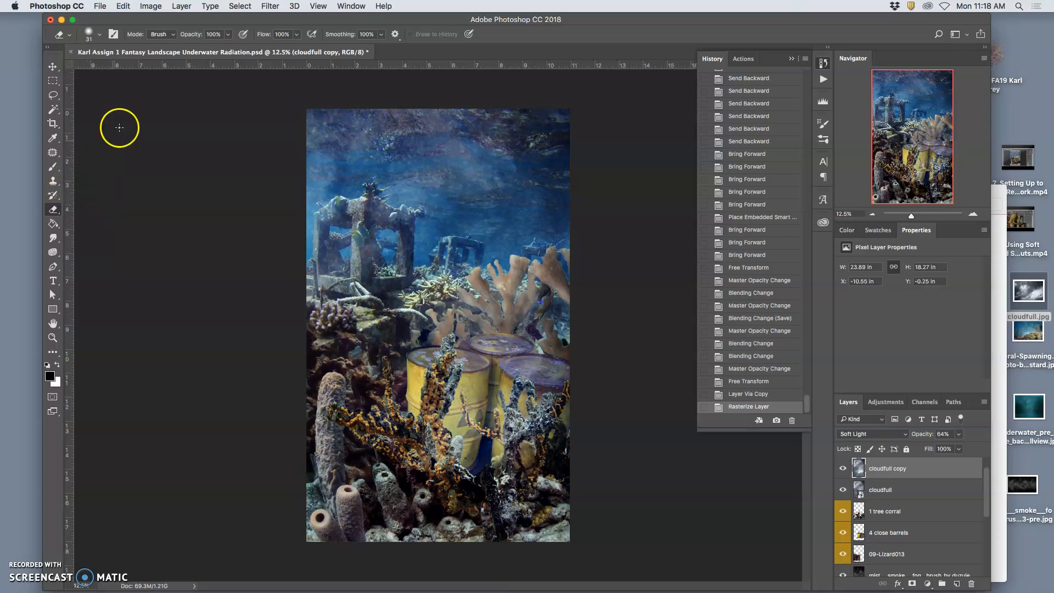
click(97, 39)
drag(134, 65, 162, 67)
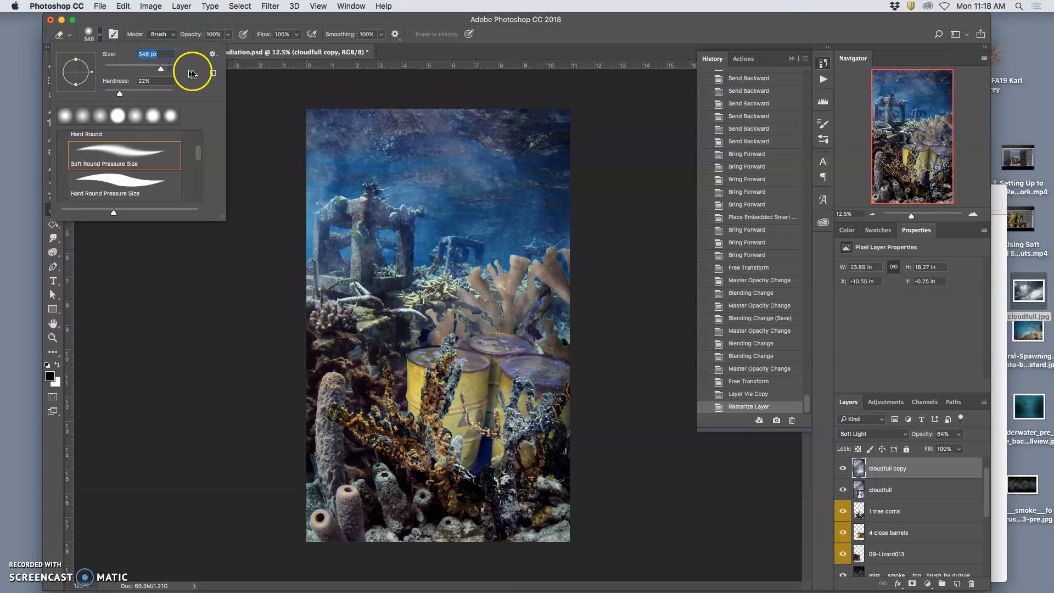
drag(162, 69, 168, 71)
click(229, 35)
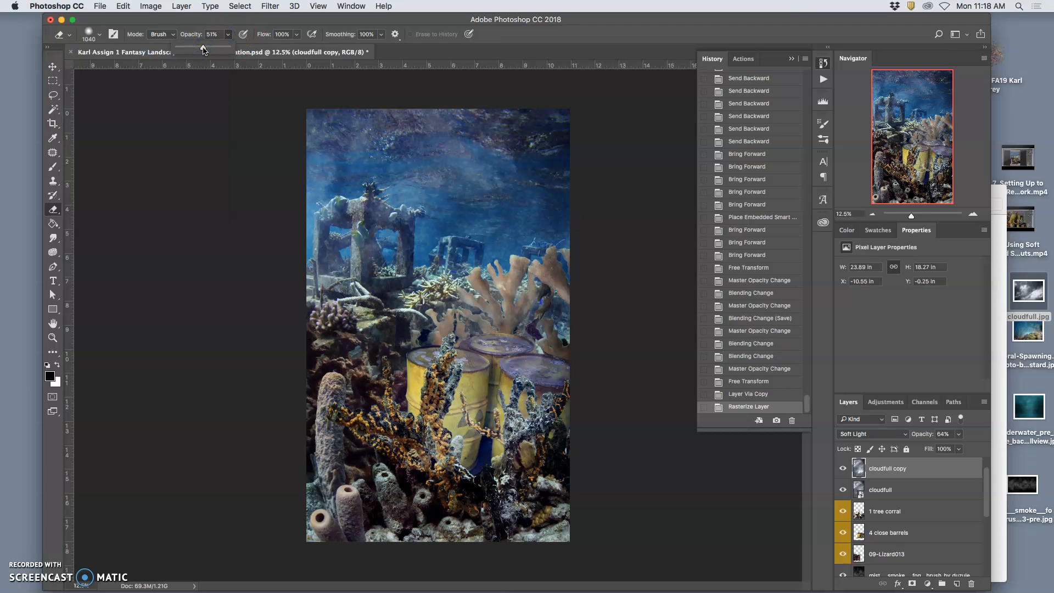
mouse_move(587, 516)
mouse_down()
mouse_move(554, 521)
mouse_move(576, 502)
mouse_move(514, 507)
mouse_move(517, 487)
mouse_move(484, 481)
mouse_move(480, 461)
mouse_move(446, 449)
mouse_move(421, 408)
mouse_move(390, 409)
mouse_move(443, 363)
mouse_up()
mouse_move(402, 447)
mouse_down()
mouse_move(323, 394)
mouse_move(314, 408)
mouse_move(344, 432)
mouse_move(366, 423)
mouse_move(330, 422)
mouse_move(392, 358)
mouse_move(479, 323)
mouse_move(483, 385)
mouse_up()
drag(343, 516, 423, 540)
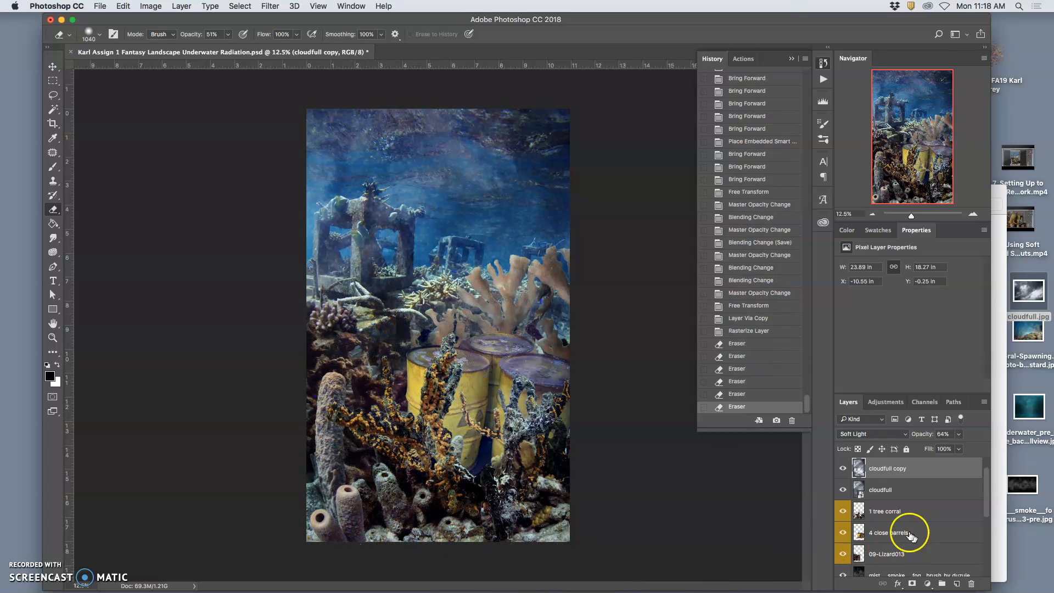
Compare the image with and without the cloudfull copy, and erase more of the copy at the left edge below the ruins.
click(843, 470)
click(843, 469)
click(842, 469)
click(841, 471)
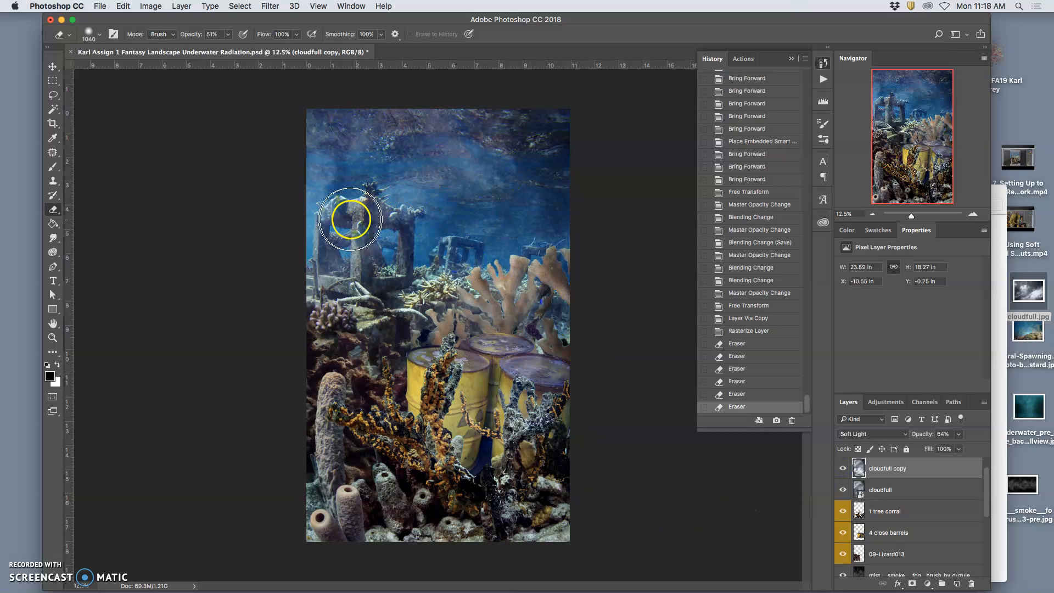
drag(330, 267, 273, 291)
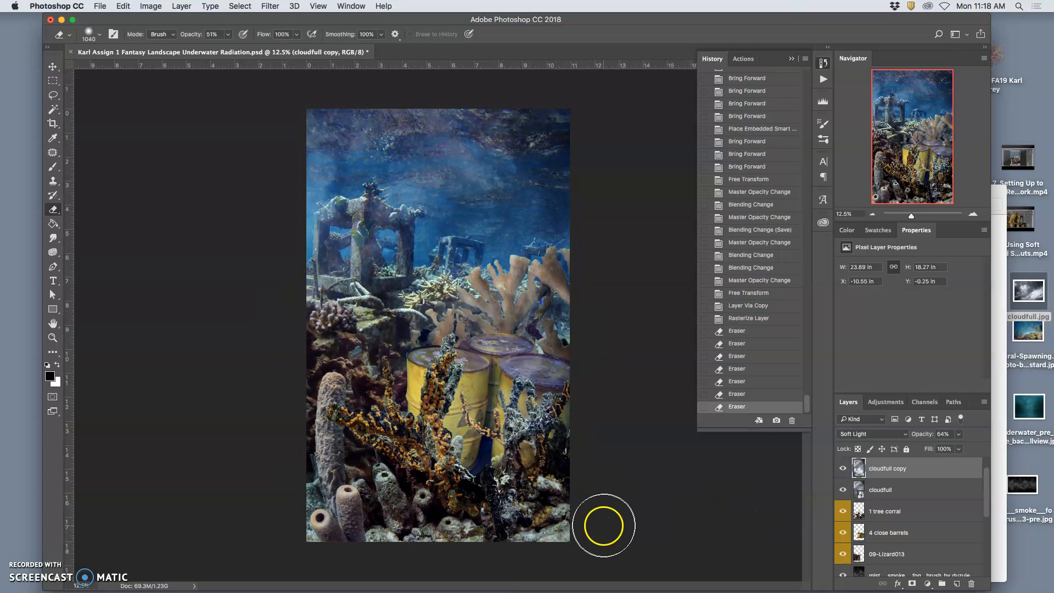
key(super+z)
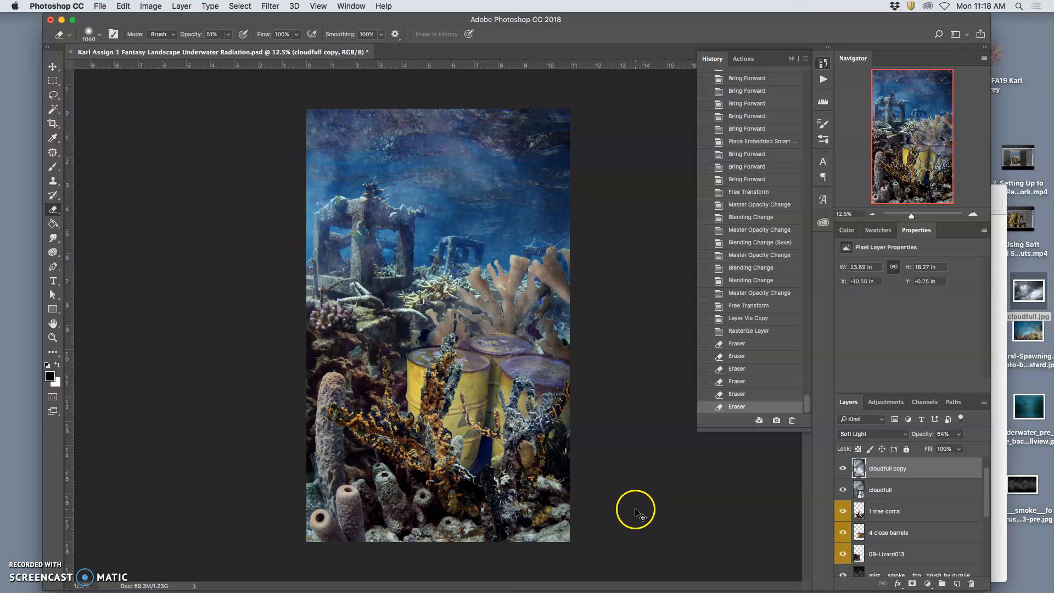
key(super+z)
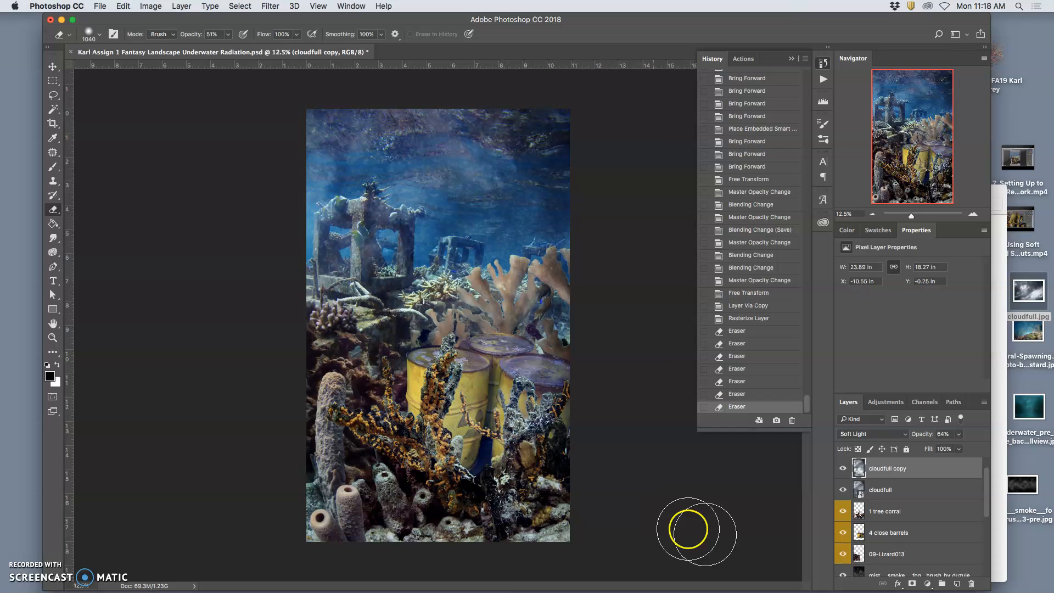
Erase the dark blue patch in the gap between the two front barrels on the 4 close barrels layer with a 91 px eraser.
mouse_move(988, 508)
mouse_down()
mouse_move(972, 573)
mouse_move(986, 529)
mouse_up()
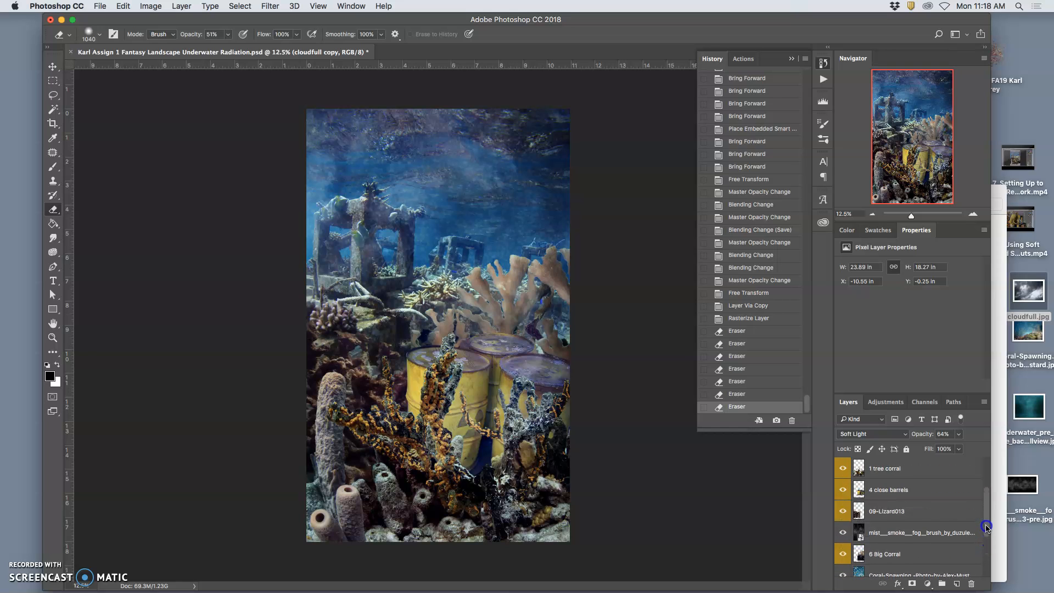
click(846, 493)
click(847, 492)
click(848, 492)
click(849, 492)
click(879, 493)
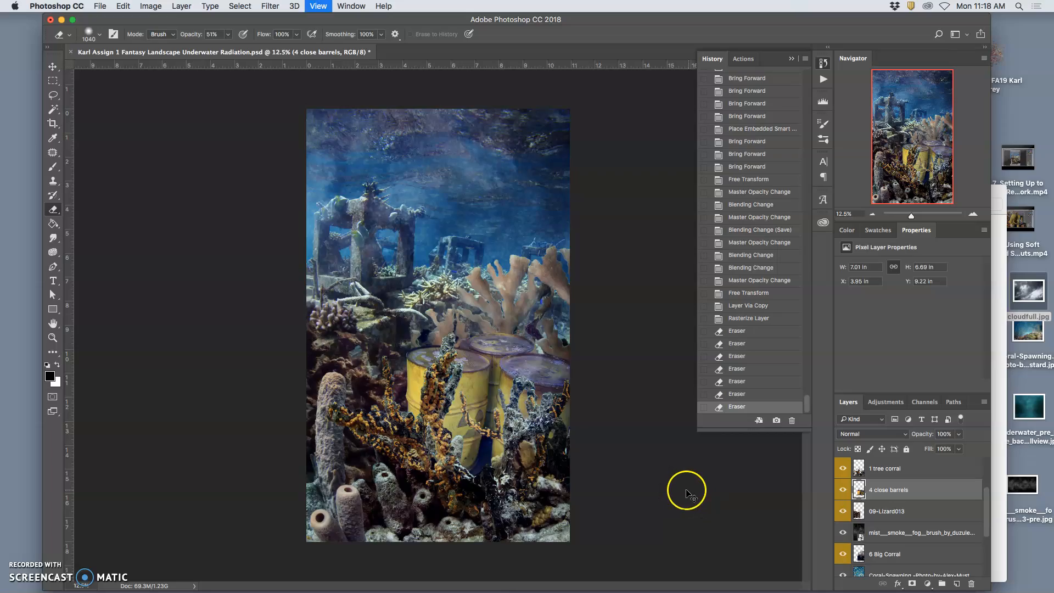
key(super+equal)
key(super+equal)
key(super+equal)
drag(575, 466, 540, 199)
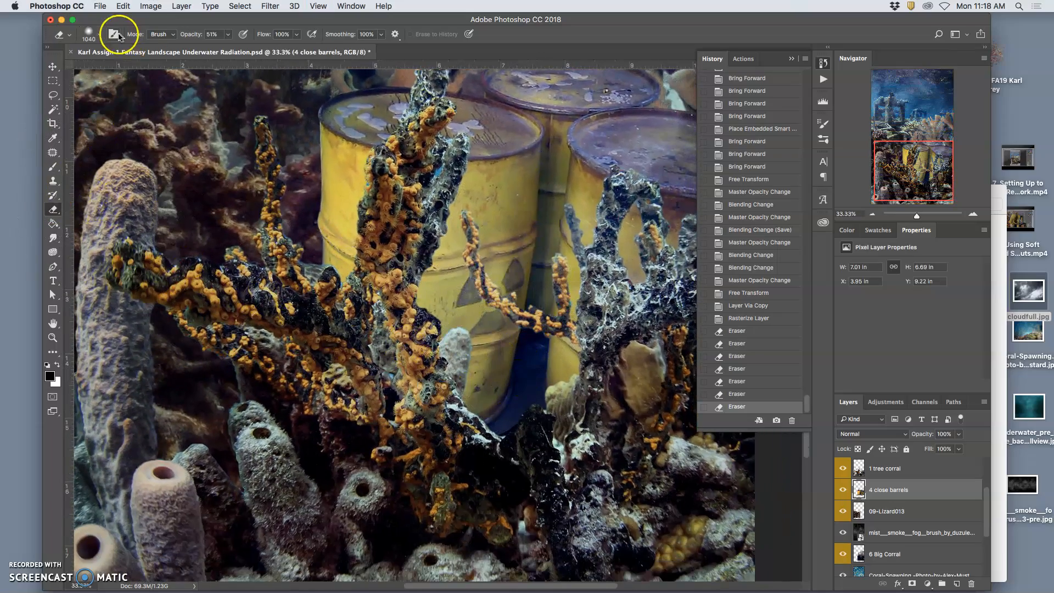
click(101, 35)
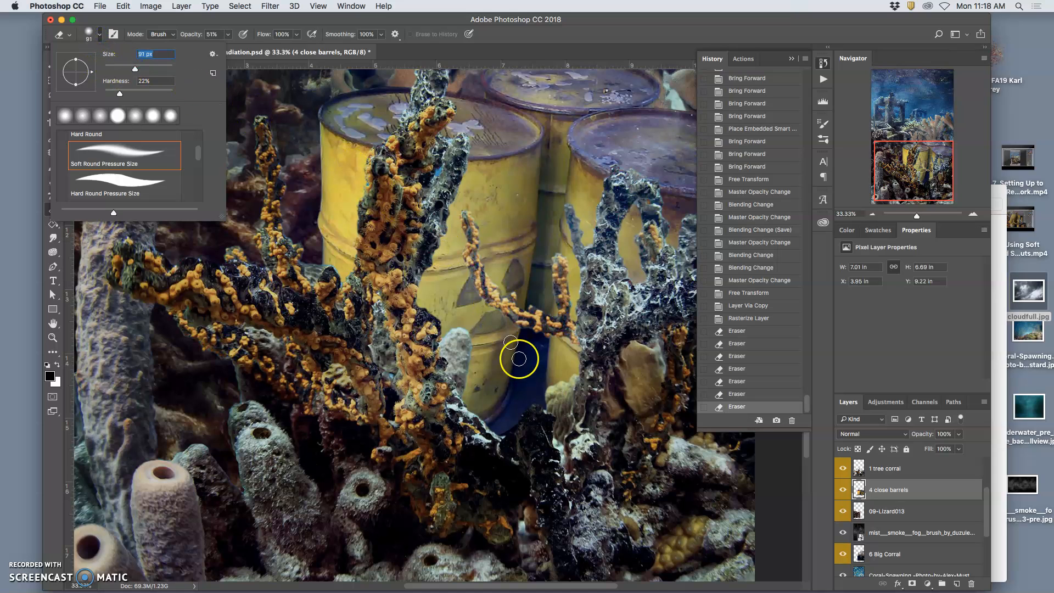
click(536, 357)
drag(539, 391, 536, 356)
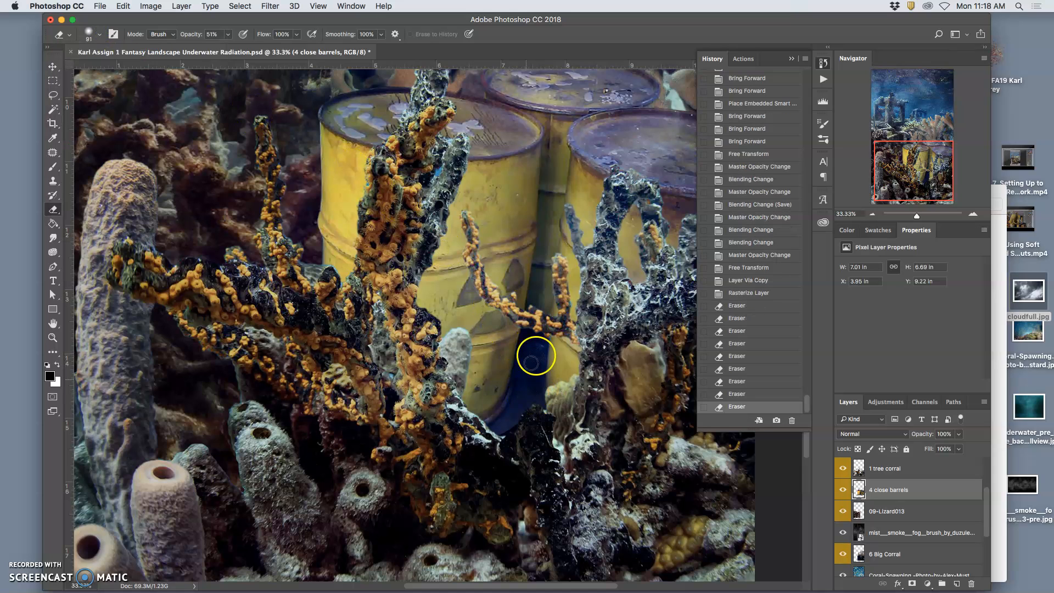
click(527, 371)
click(525, 374)
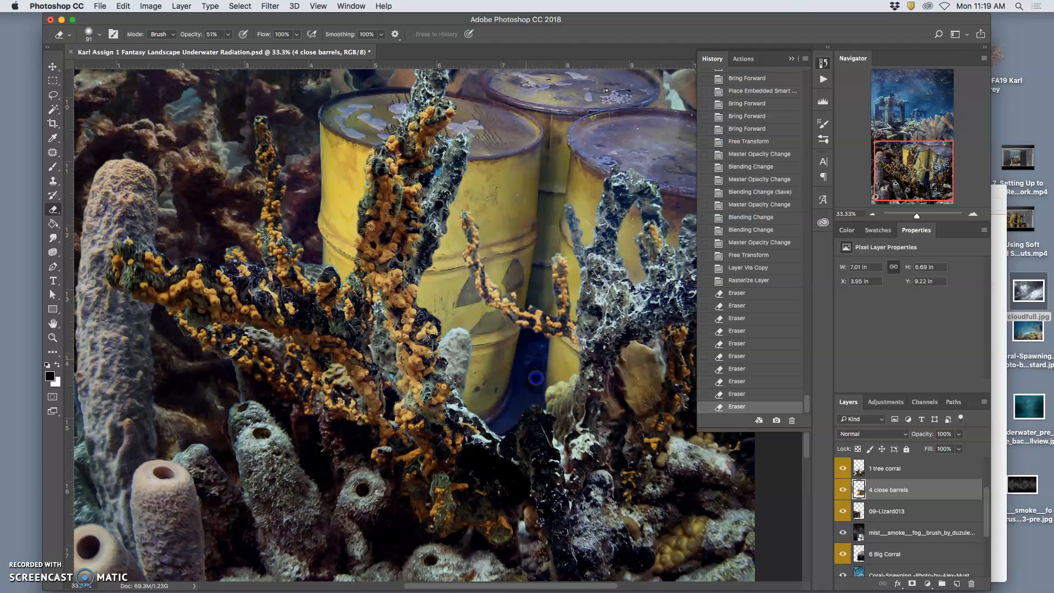
drag(532, 388, 537, 366)
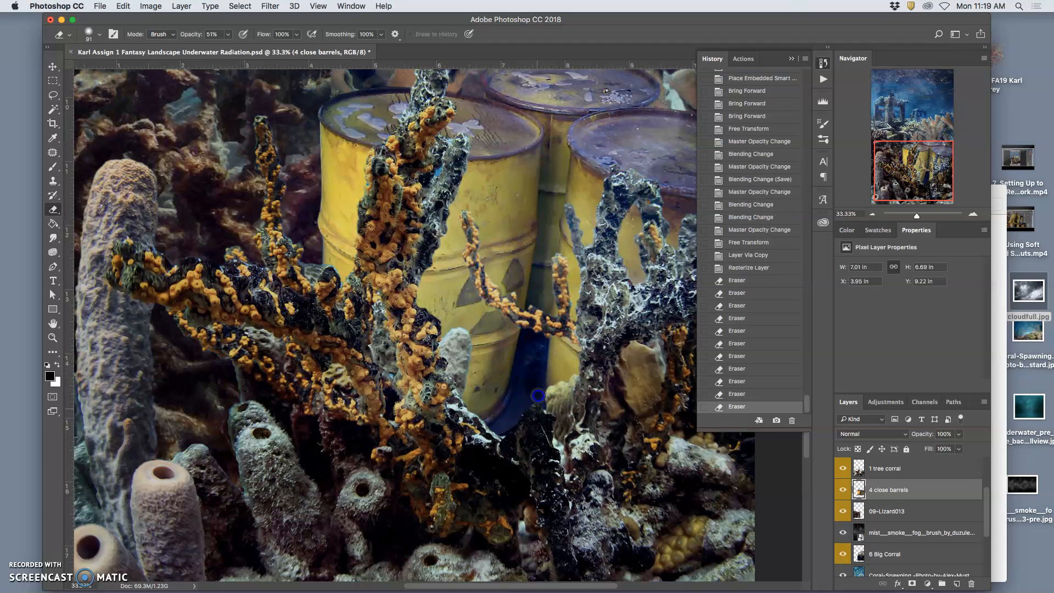
drag(527, 386, 526, 349)
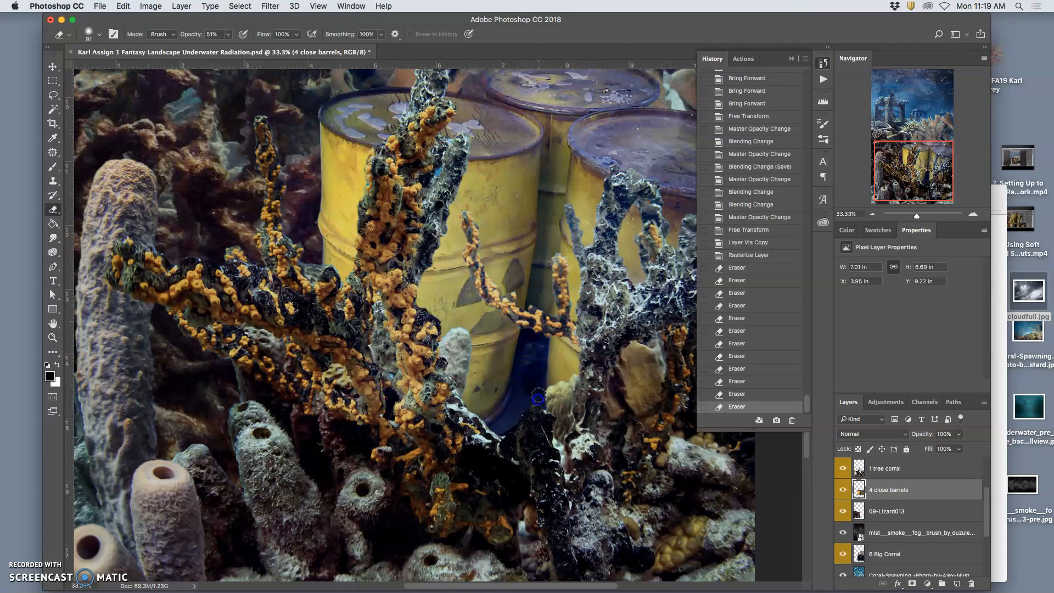
drag(540, 397, 526, 403)
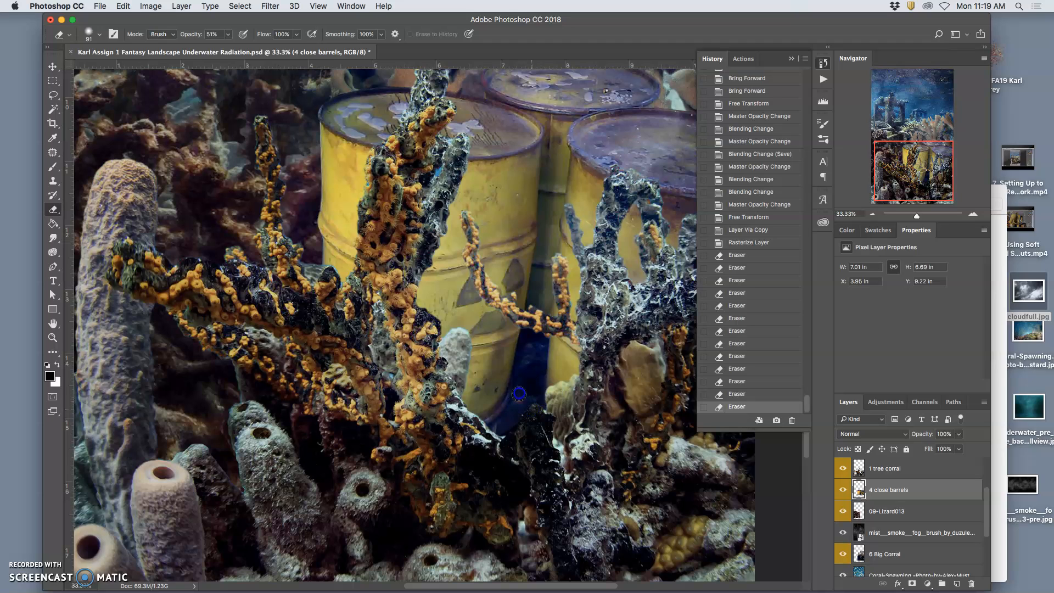
mouse_move(516, 392)
mouse_down()
mouse_move(535, 378)
mouse_move(534, 365)
mouse_up()
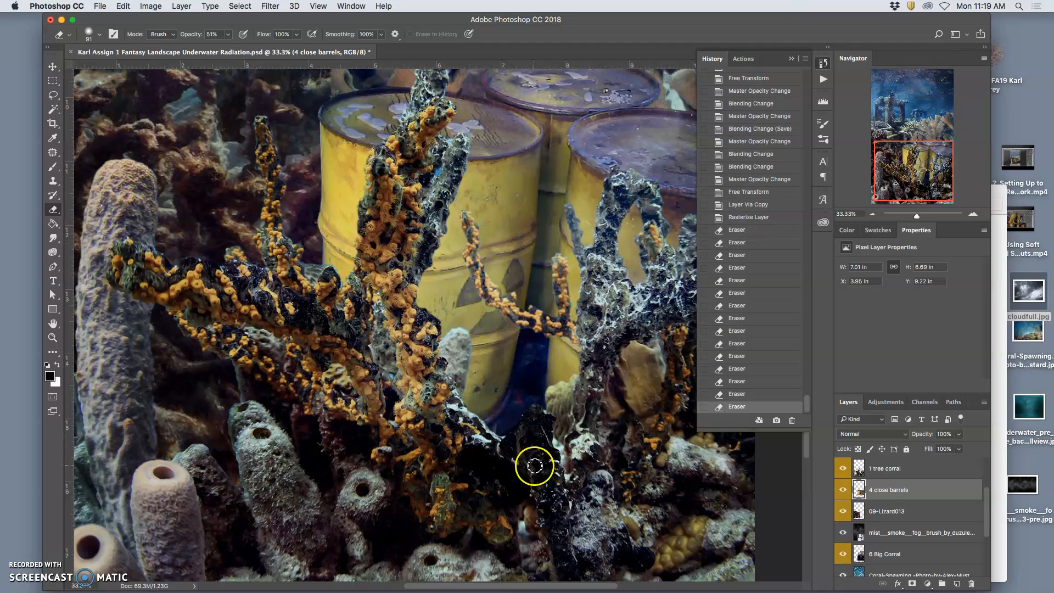
key(super+minus)
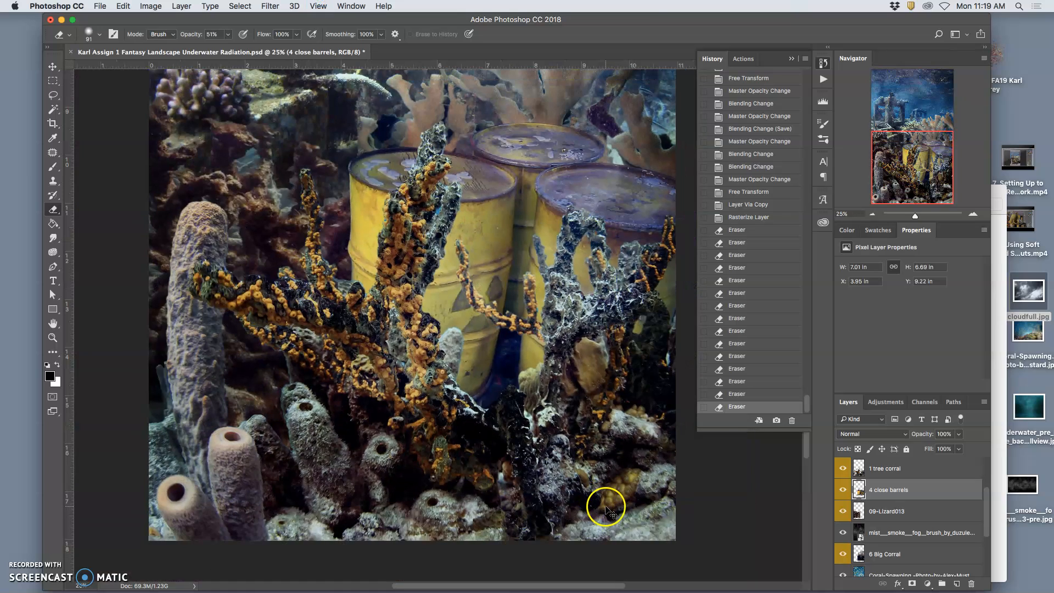
click(544, 430)
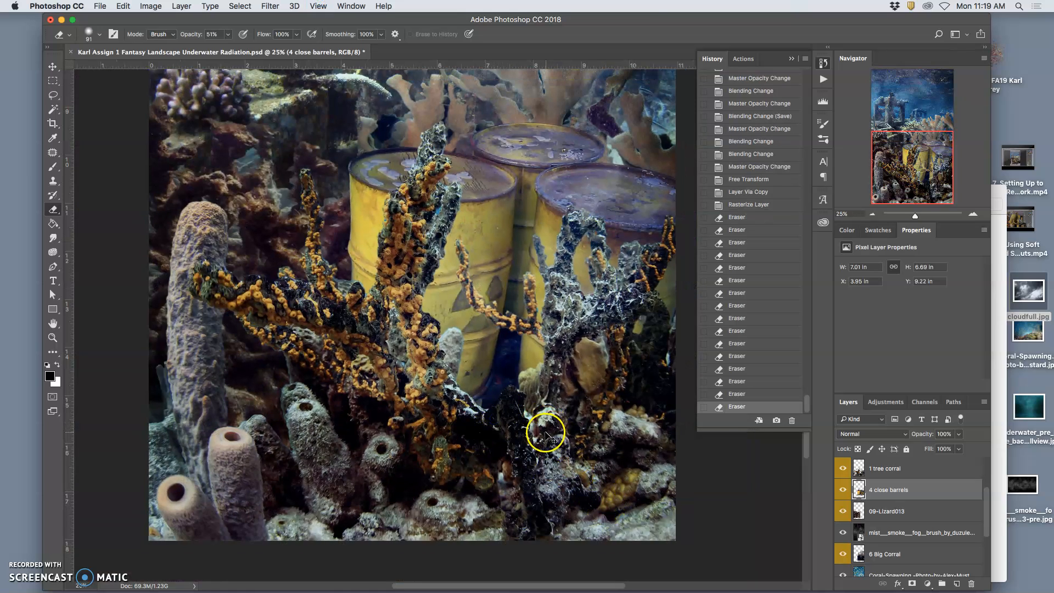
key(super+minus)
key(super+z)
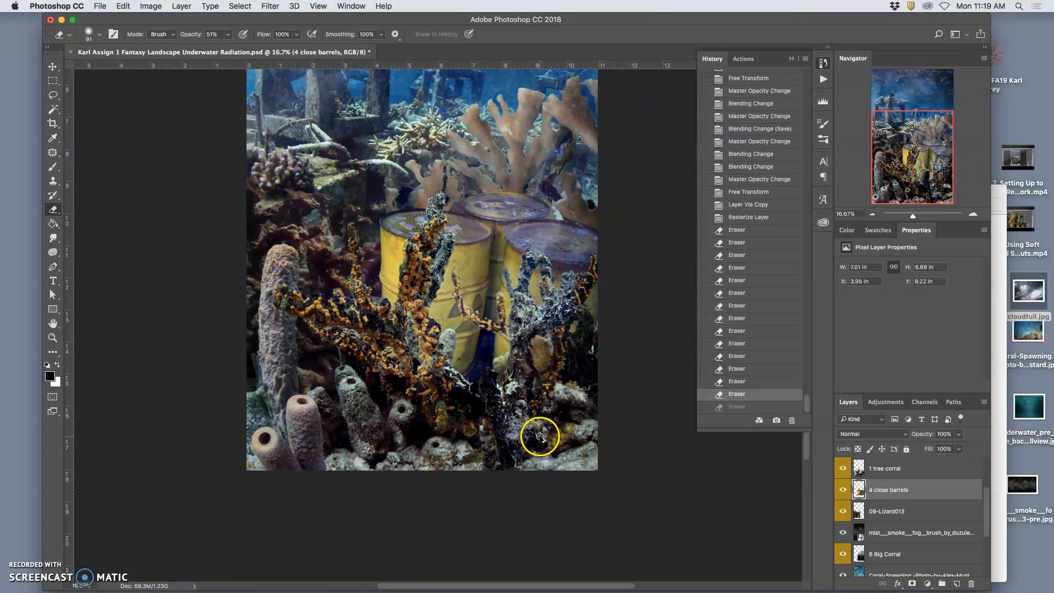
Darken the 09-Lizard013 layer around the base of the barrels with the Burn tool.
key(super+plus)
key(super+plus)
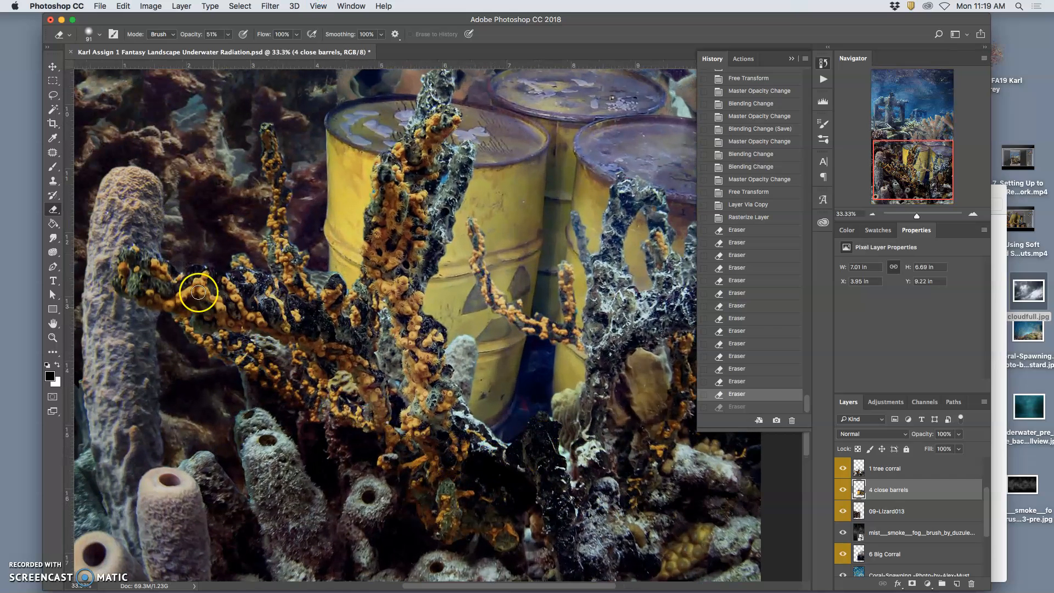
mouse_move(53, 238)
mouse_down()
mouse_move(53, 258)
mouse_move(79, 260)
mouse_up()
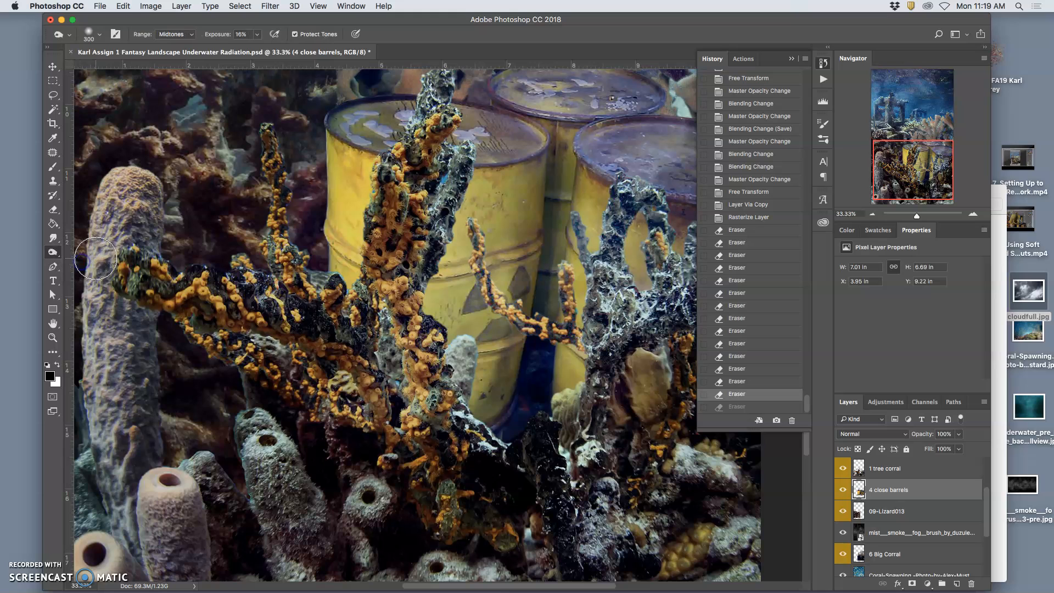
click(844, 512)
click(843, 512)
click(873, 512)
click(511, 437)
click(508, 433)
click(504, 426)
click(499, 434)
click(495, 440)
click(490, 441)
click(493, 439)
click(502, 427)
click(508, 424)
click(514, 420)
click(507, 424)
click(500, 433)
click(524, 449)
click(531, 389)
Burn the 09-Lizard013 layer behind the coral branches to the left of the barrels.
click(361, 301)
click(273, 243)
click(306, 261)
click(302, 251)
click(298, 246)
click(291, 240)
click(247, 297)
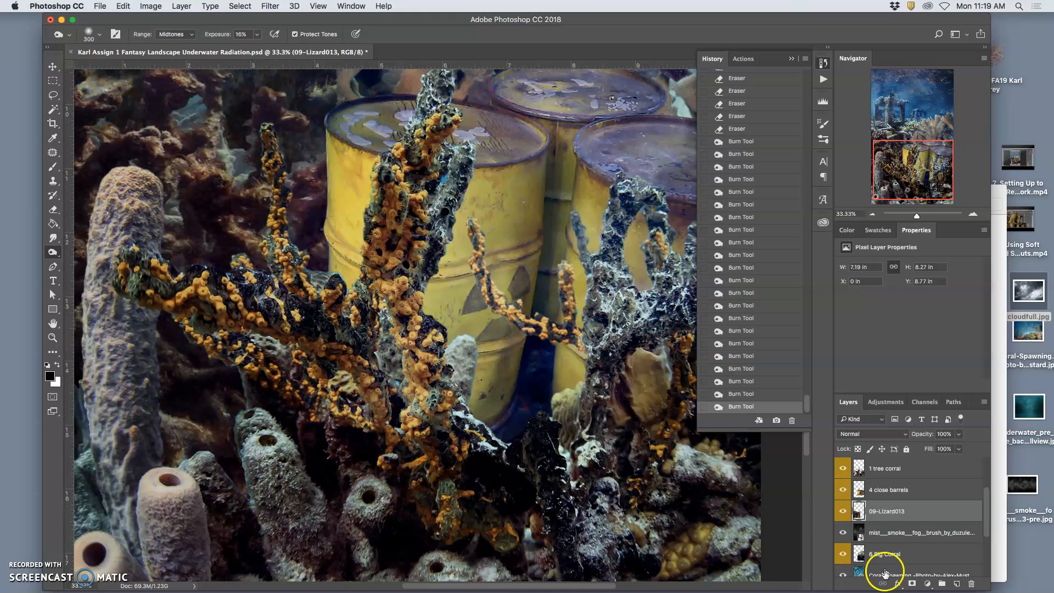
Darken the orange coral branches to the left of the barrels on the 1 tree corral layer with the Burn tool.
click(890, 476)
click(304, 242)
click(332, 280)
click(345, 285)
click(346, 295)
click(306, 254)
click(301, 262)
click(316, 291)
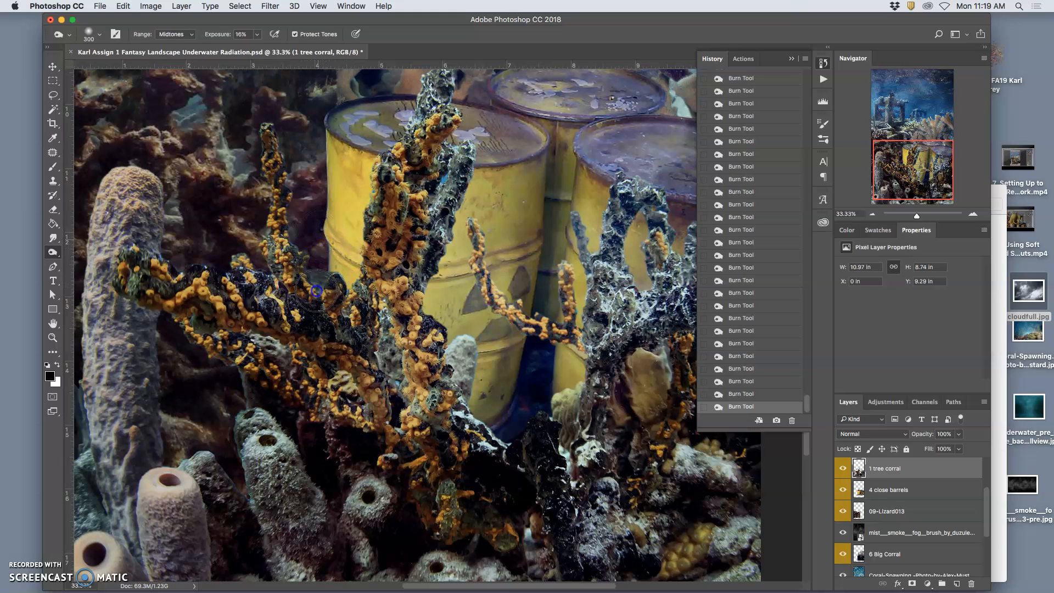
click(306, 238)
click(297, 167)
click(320, 274)
Burn the main coral stem and the thin orange branches in front of the yellow barrels on the 1 tree corral layer.
click(421, 247)
click(373, 297)
click(590, 274)
click(580, 289)
click(576, 365)
click(532, 336)
click(500, 304)
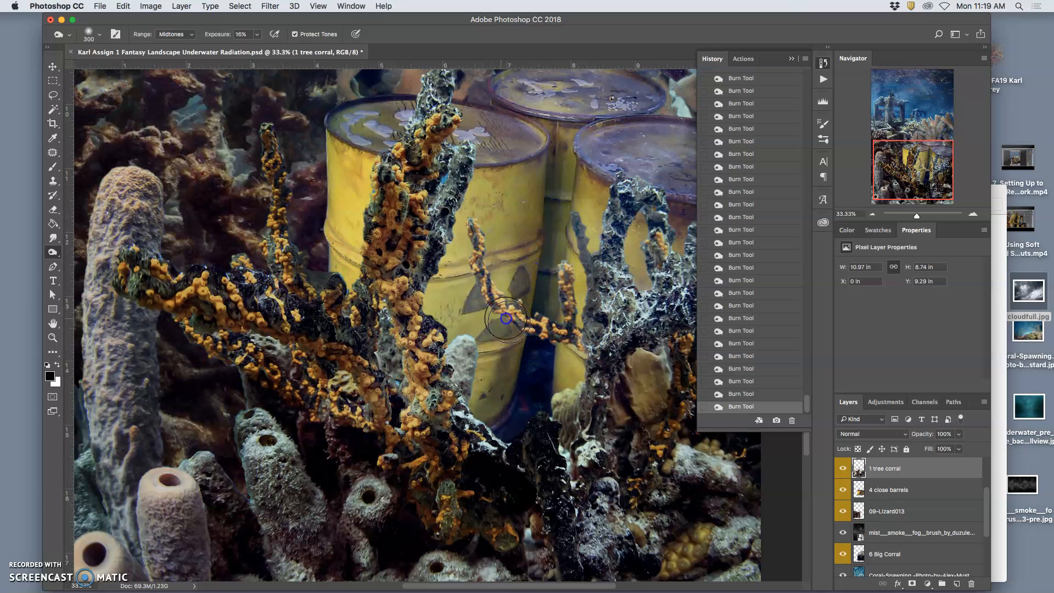
Burn the 1 tree corral layer around the tube sponges in the lower-left foreground, and hide the guides.
click(202, 321)
click(101, 434)
drag(71, 465, 101, 434)
click(151, 493)
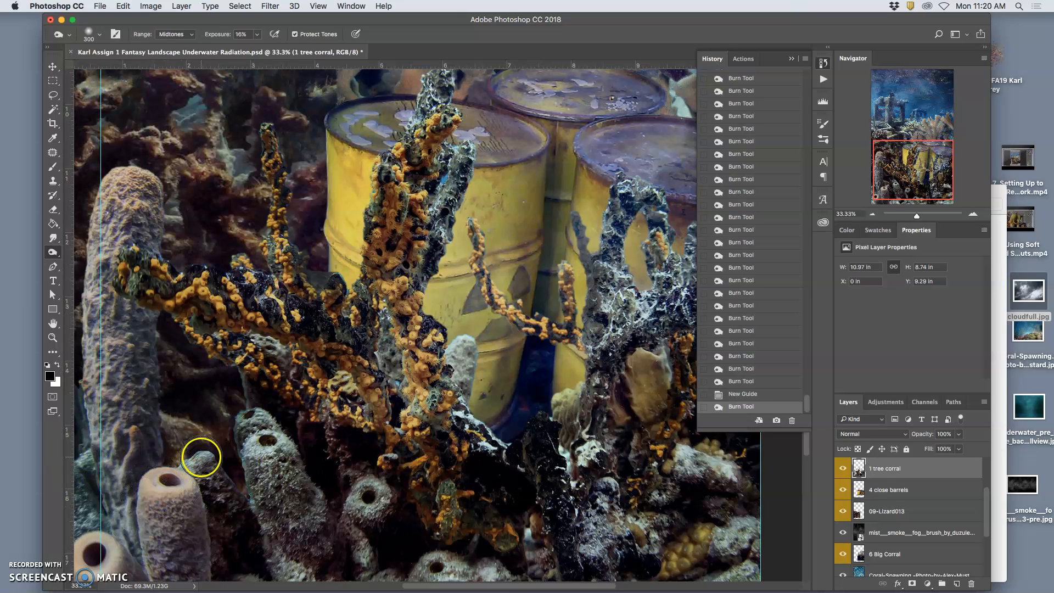
key(super+semicolon)
Burn the coral and rocks below the barrels in the lower-right foreground of the 1 tree corral layer.
key(super+minus)
key(super+minus)
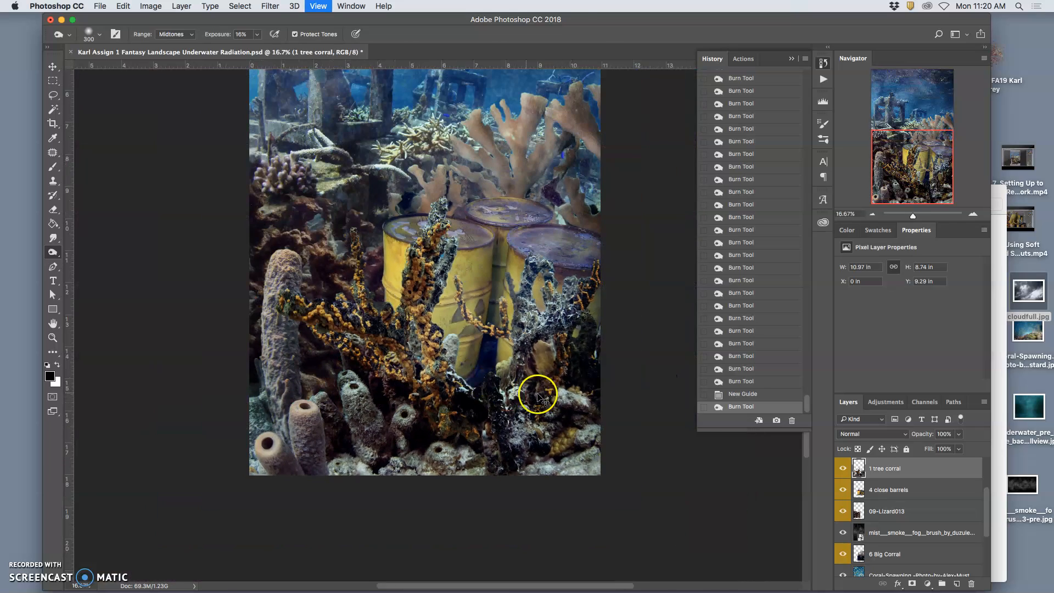
key(super+minus)
mouse_move(544, 374)
mouse_down()
mouse_move(502, 429)
mouse_move(548, 405)
mouse_up()
click(510, 434)
click(514, 433)
click(544, 403)
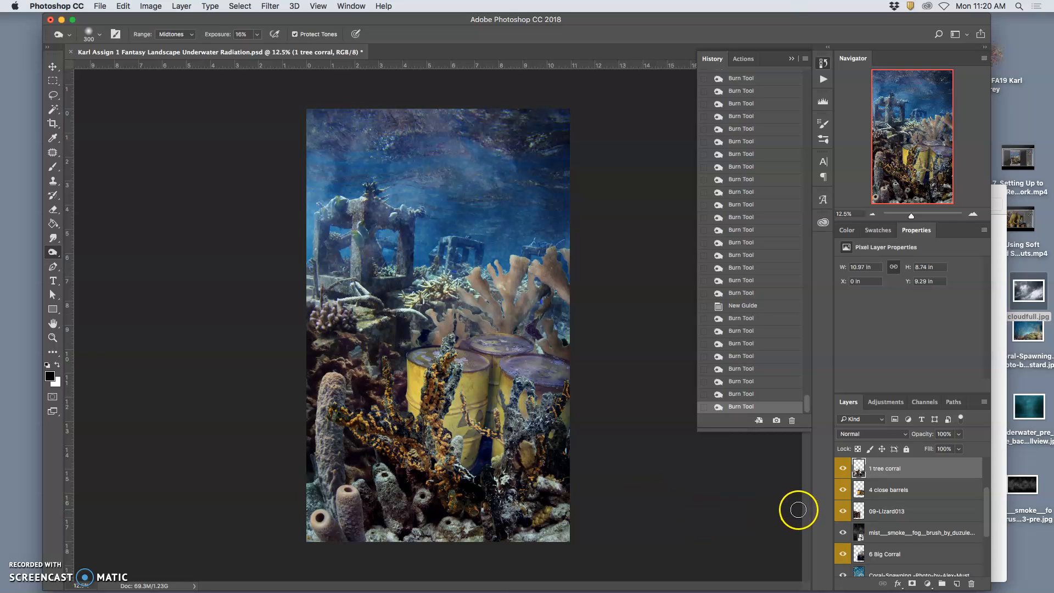
Compare the image with and without the underwater_pre_made_background texture layer, and stamp all visible layers into a new layer above it.
scroll(911, 522, up, 3)
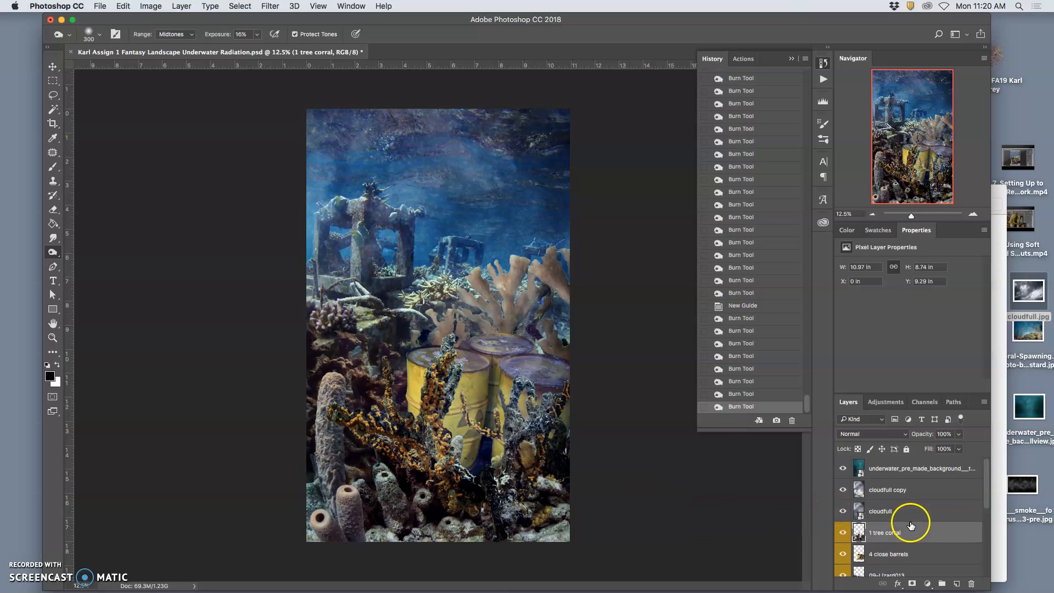
click(902, 479)
click(843, 468)
click(843, 468)
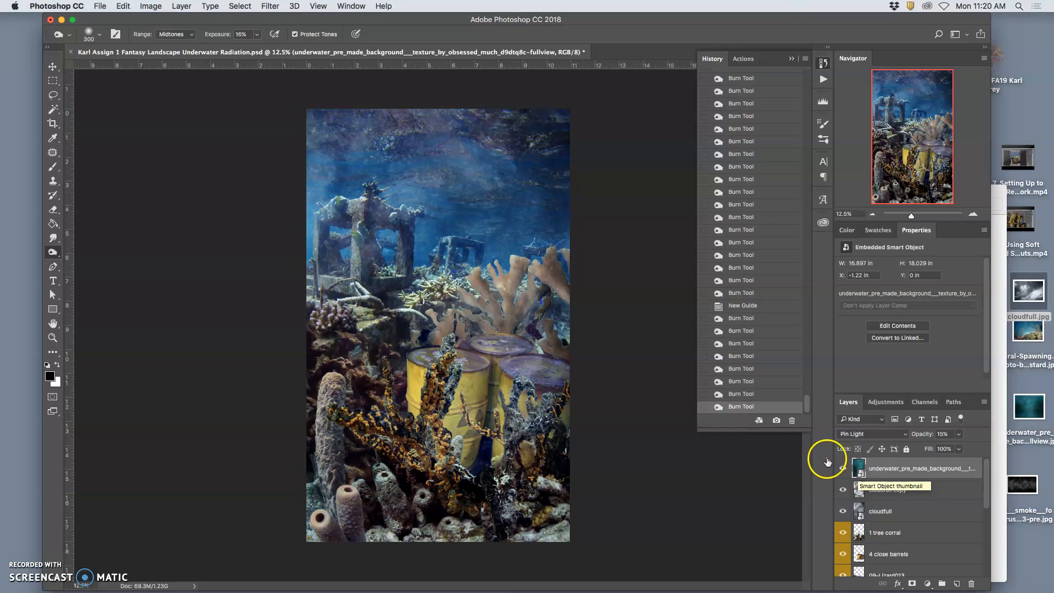
click(182, 6)
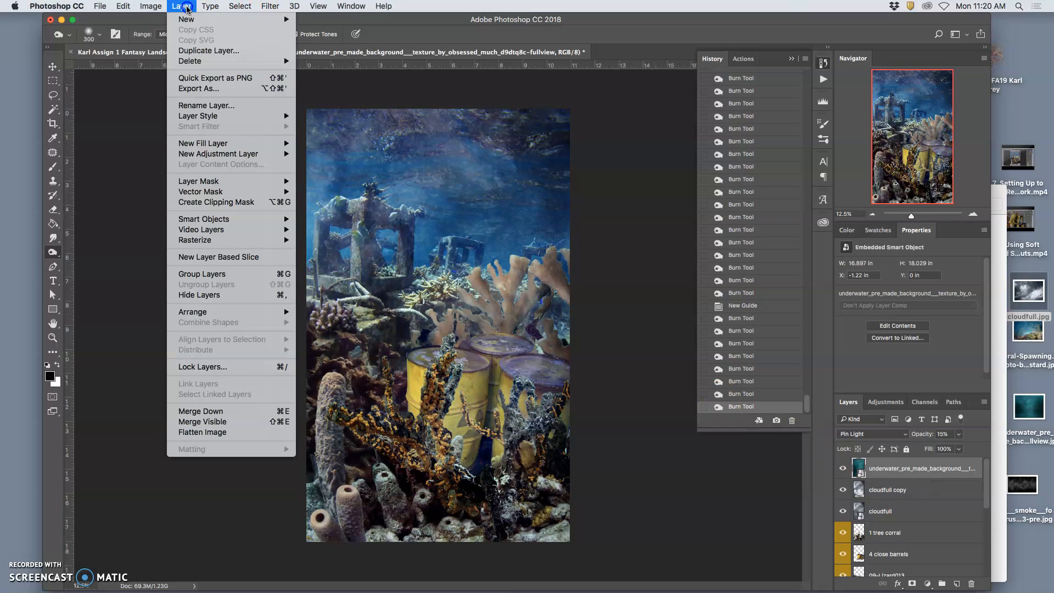
alt+click(223, 421)
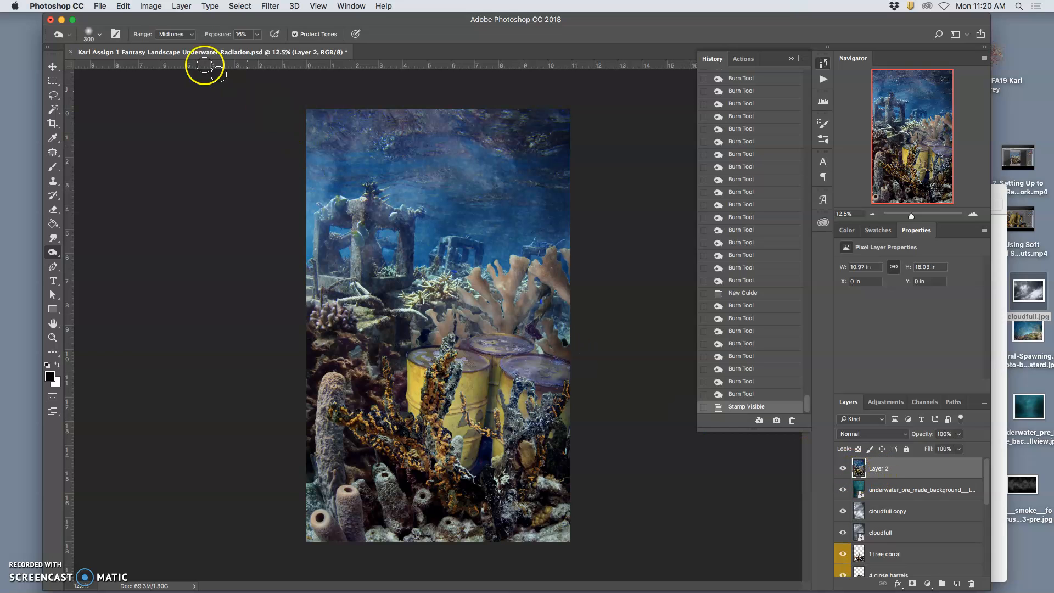
Apply Auto Tone to the merged Layer 2 and compare the image with and without it.
click(149, 6)
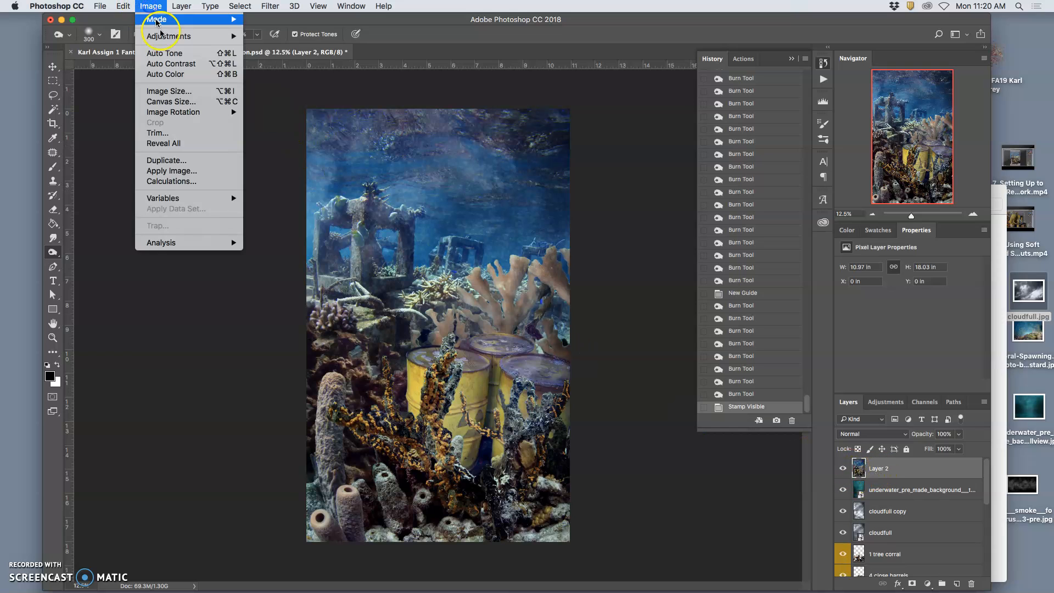
click(164, 55)
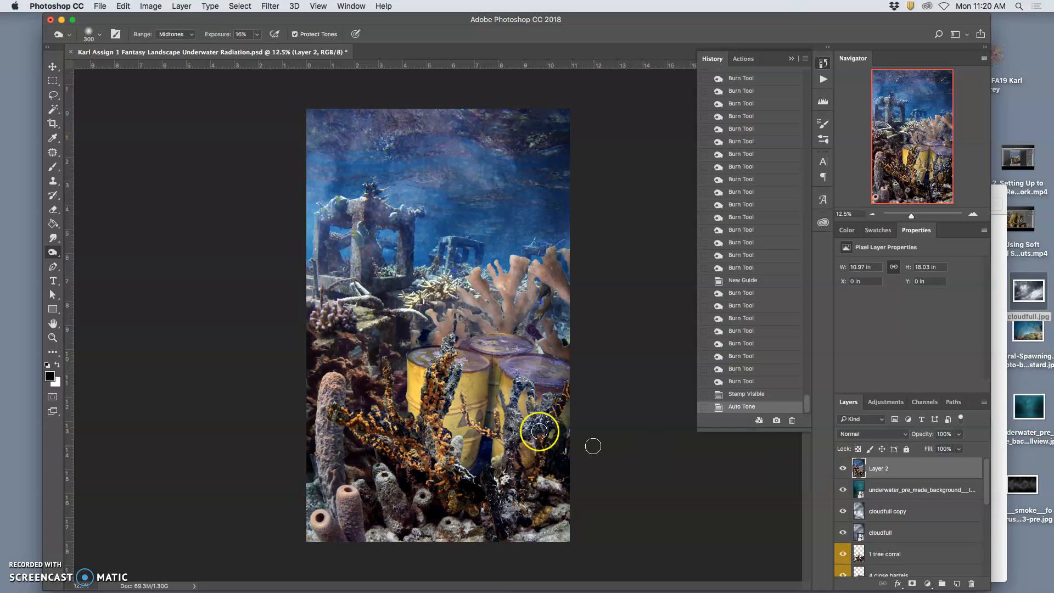
click(841, 469)
click(841, 470)
click(841, 469)
click(840, 470)
Reduce the opacity of Layer 2 to 54% and check its effect on the image.
click(874, 470)
click(959, 434)
drag(959, 448, 951, 449)
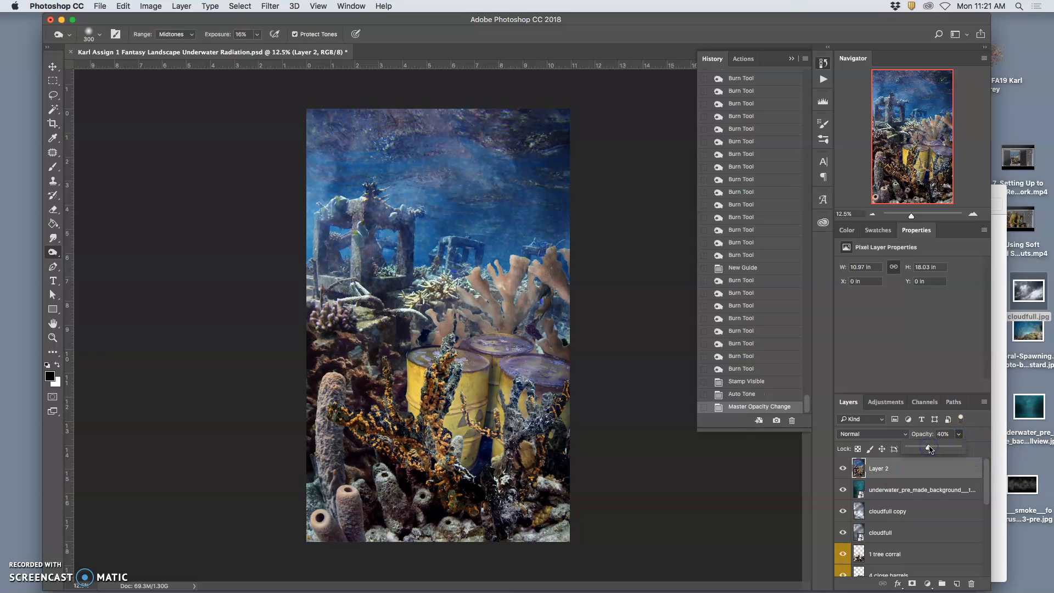
click(842, 470)
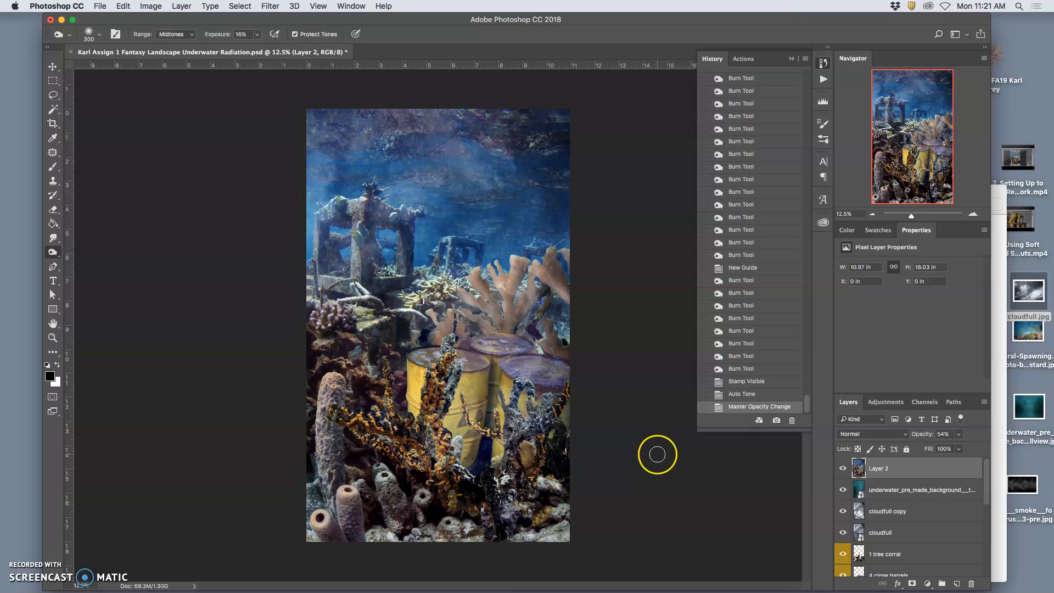
mouse_move(658, 454)
mouse_down()
mouse_move(630, 453)
mouse_move(652, 434)
mouse_move(475, 442)
mouse_move(538, 434)
mouse_move(499, 392)
mouse_move(463, 295)
mouse_move(474, 308)
mouse_move(551, 312)
mouse_move(507, 226)
mouse_move(272, 69)
mouse_move(148, 40)
mouse_up()
Save the layered composite as a Photoshop document and look through its layer stack.
click(100, 6)
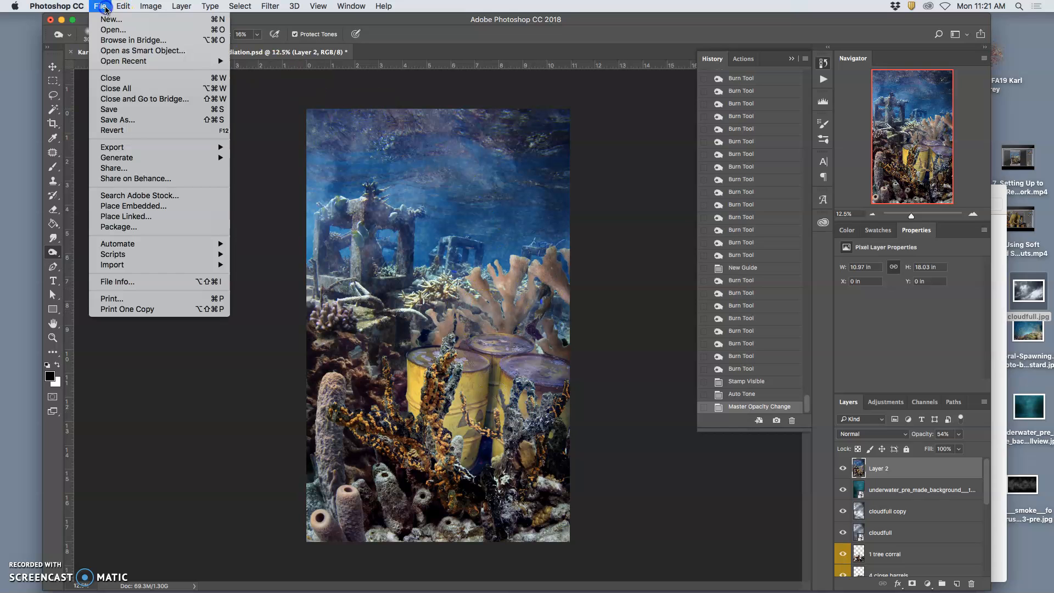
click(121, 112)
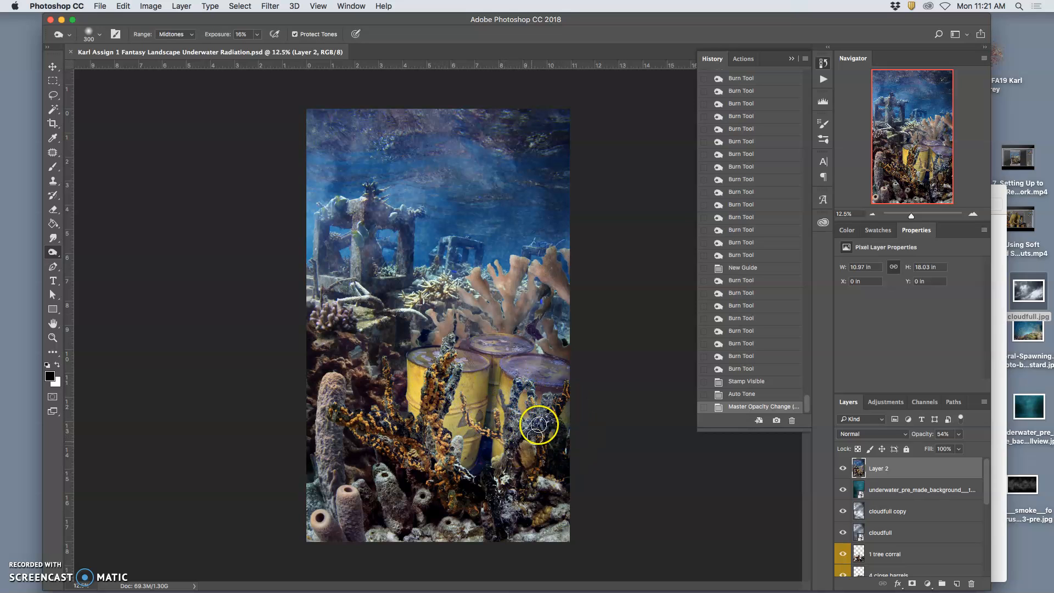
scroll(927, 537, down, 10)
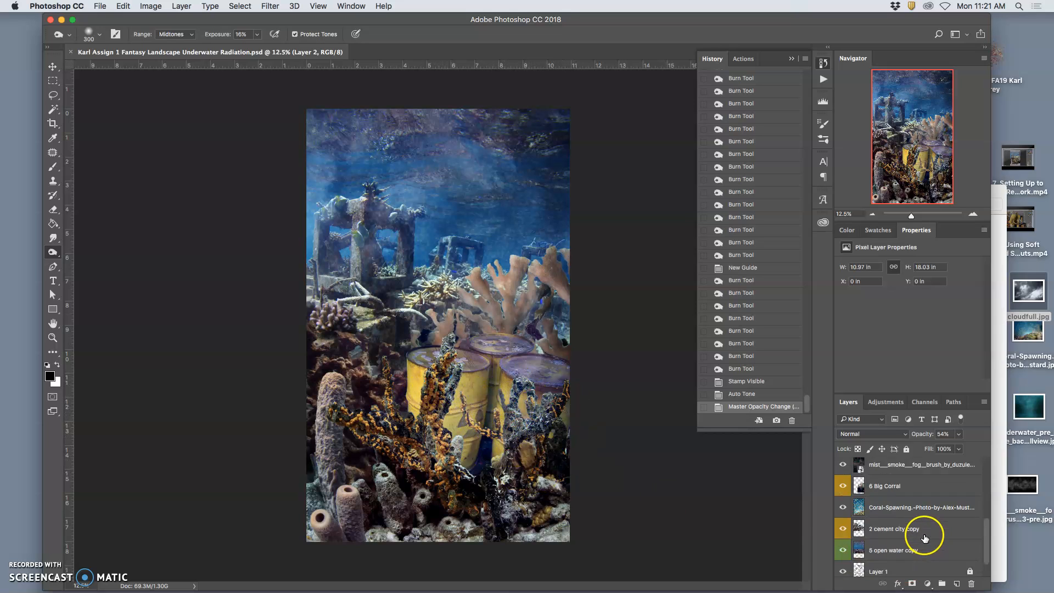
scroll(915, 533, up, 10)
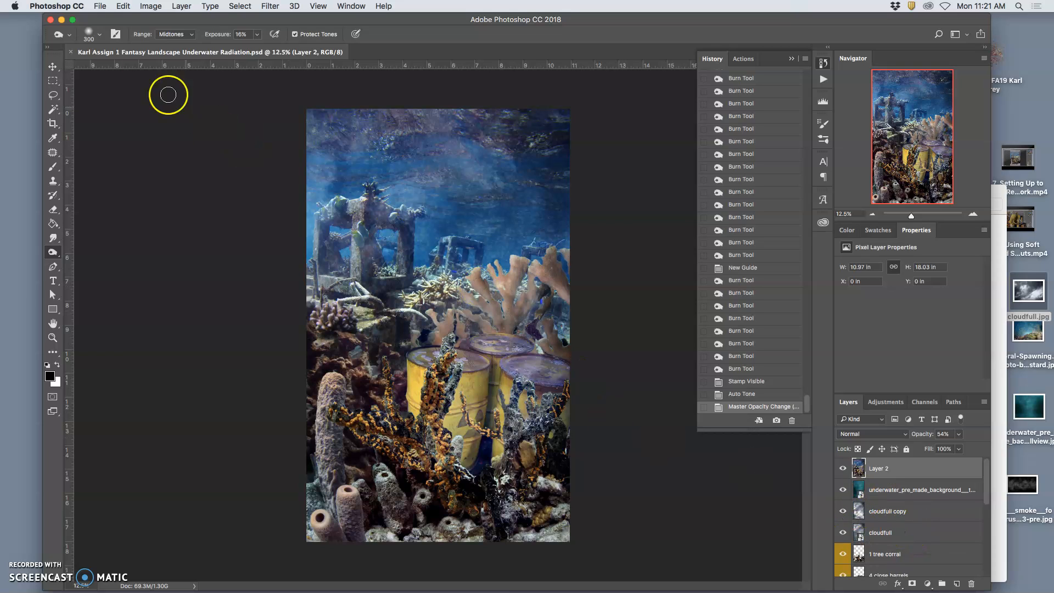
Save a JPEG copy of the composite to the Desktop with a higher quality setting.
click(100, 6)
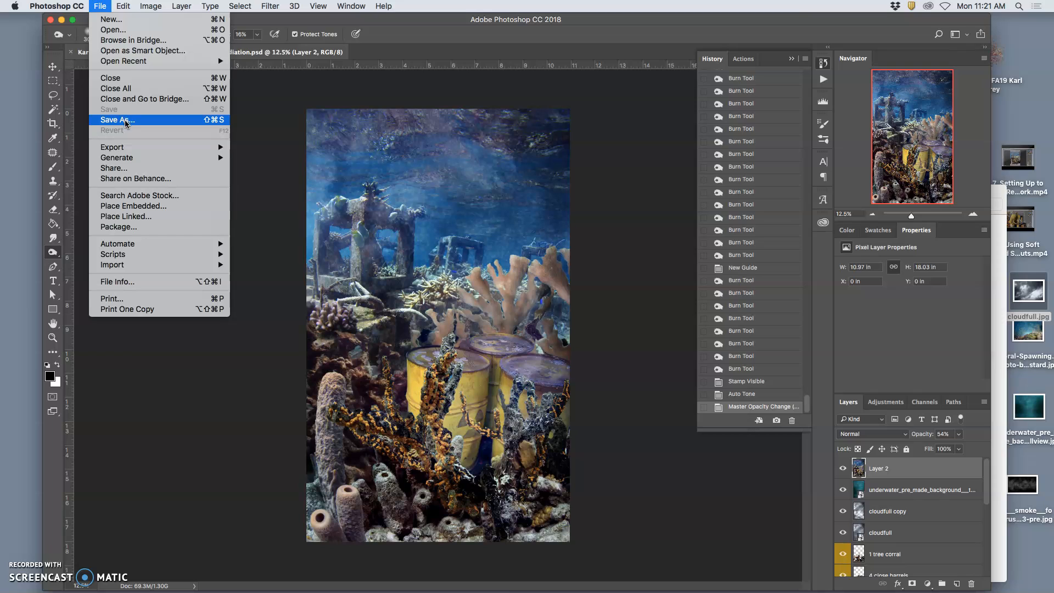
click(117, 120)
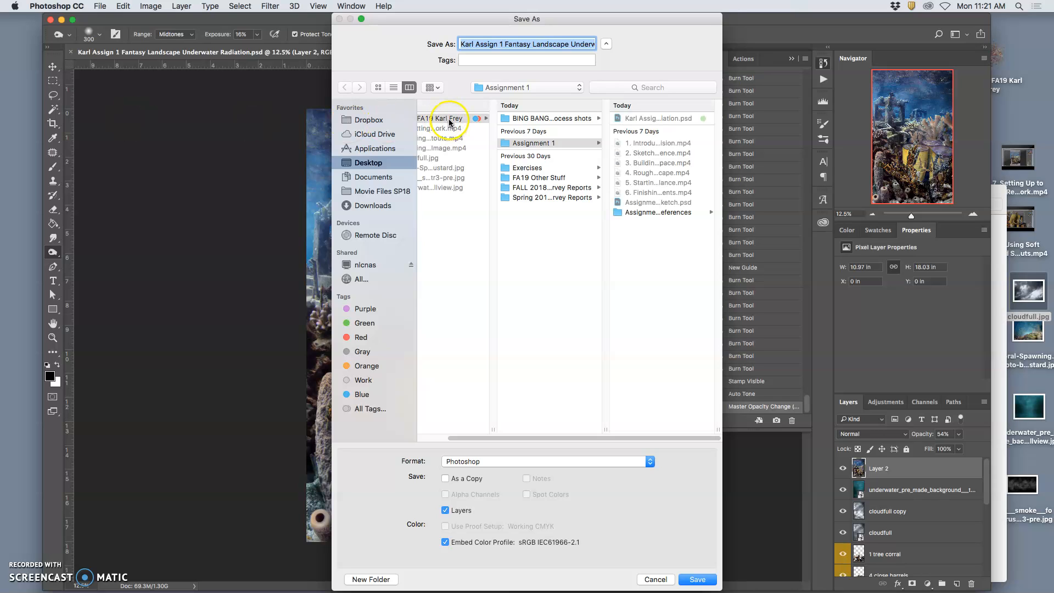
click(468, 112)
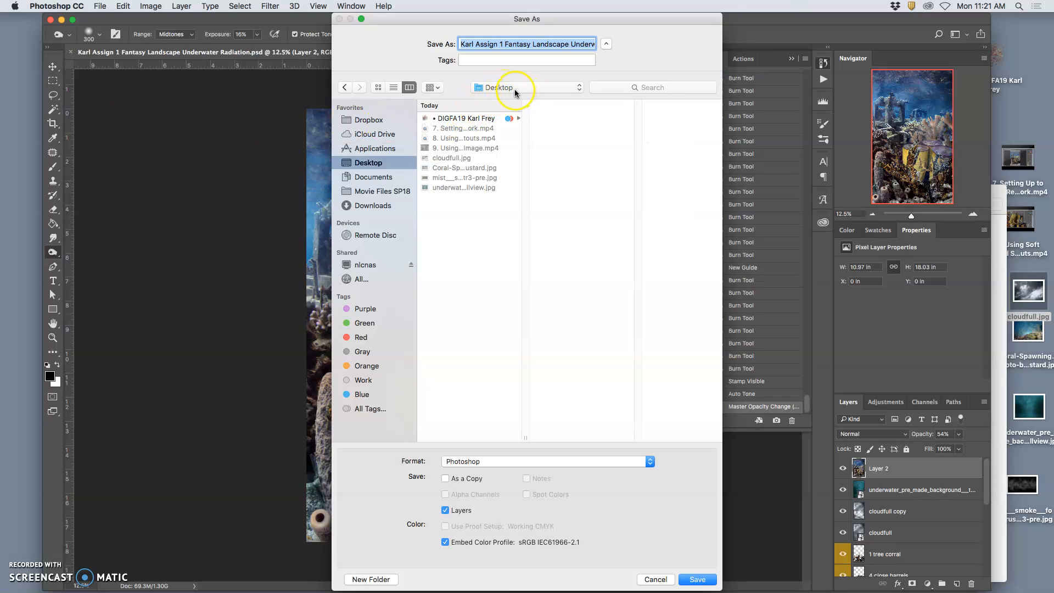
click(535, 462)
click(501, 530)
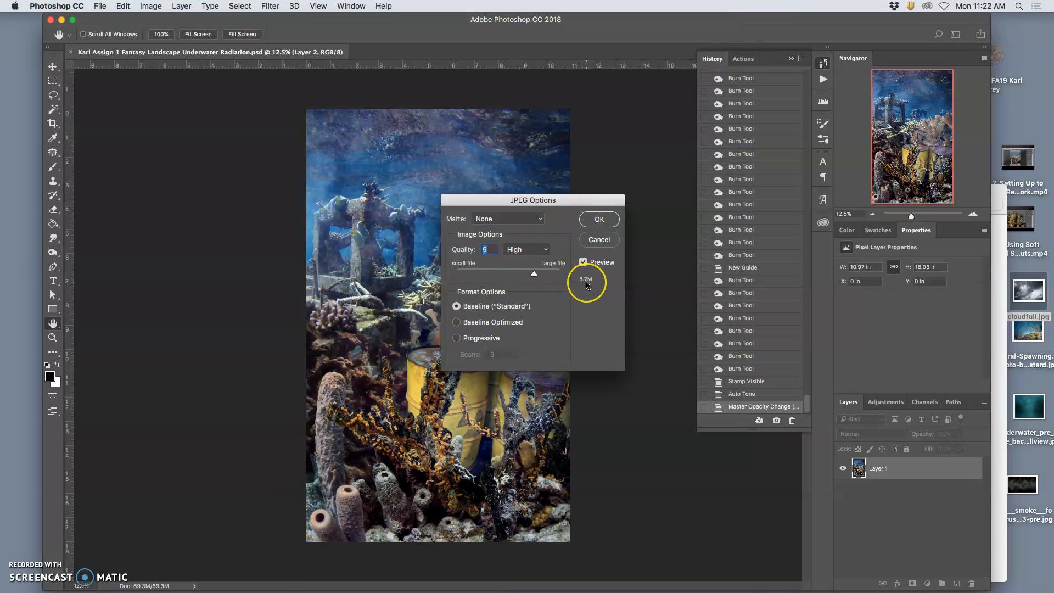
click(543, 274)
click(600, 220)
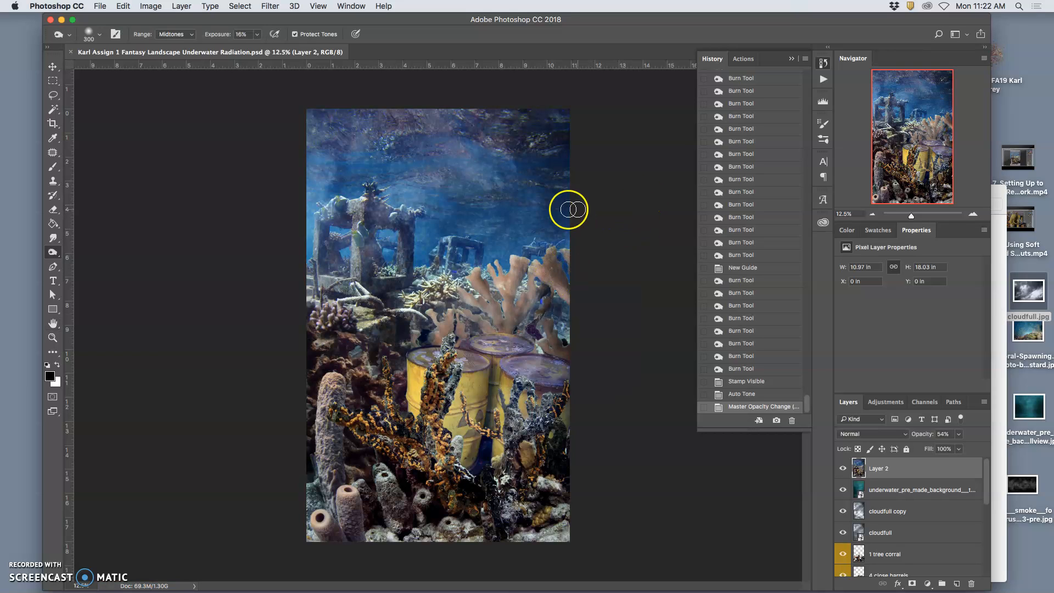
Close the composite, switch to Finder, and create a folder named Texture Overlays inside the Assignment 1 folder.
click(70, 52)
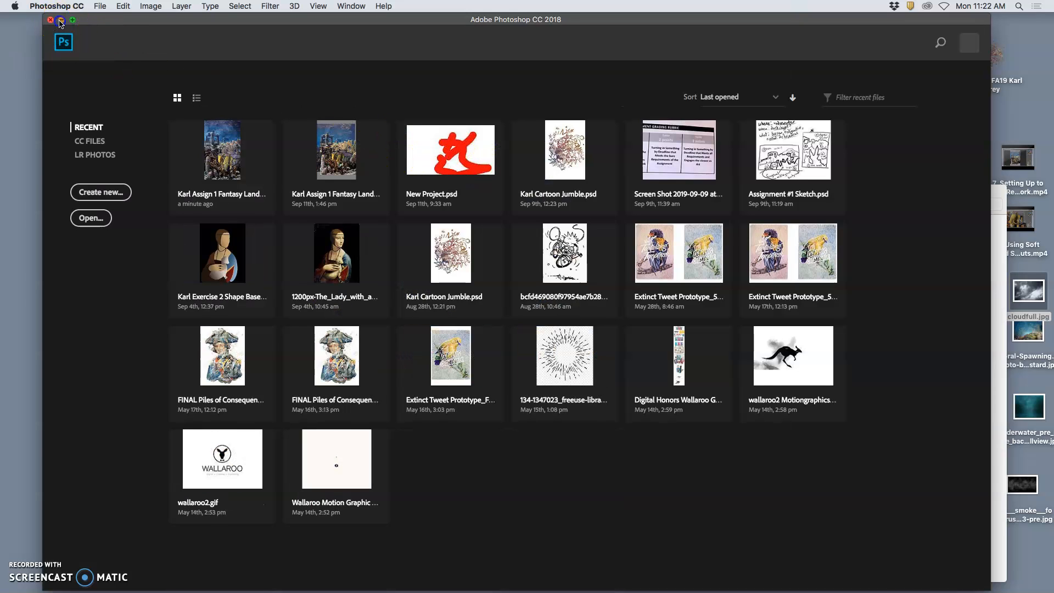
click(60, 22)
drag(550, 186, 214, 112)
right_click(522, 410)
click(536, 416)
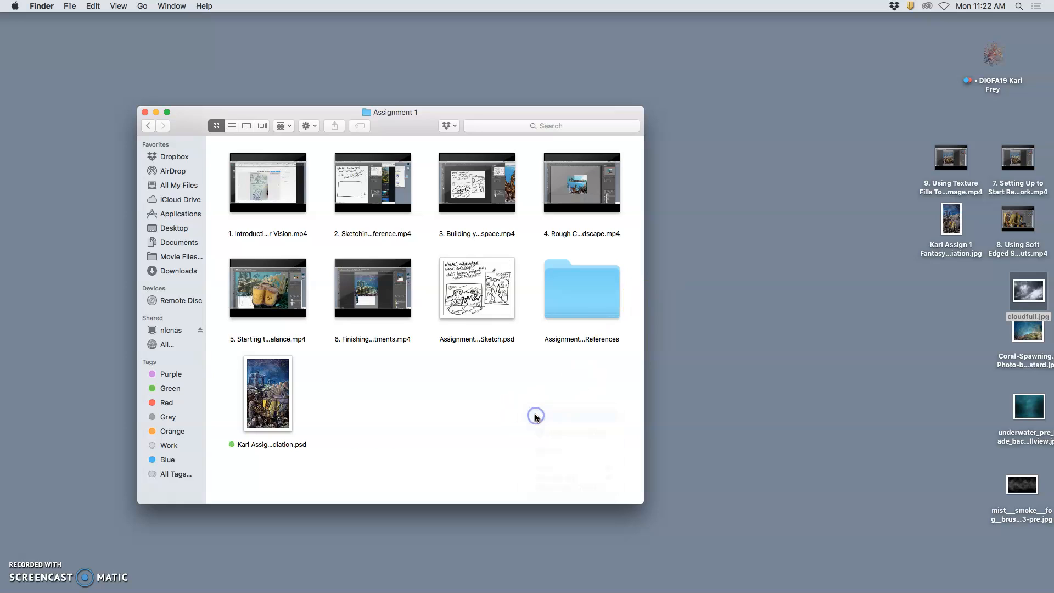
text(Texture Overlays)
key(Return)
Move the cloudfull, Coral-Spawning, underwater background and mist smoke fog images from the desktop into the Texture Overlays folder.
click(958, 336)
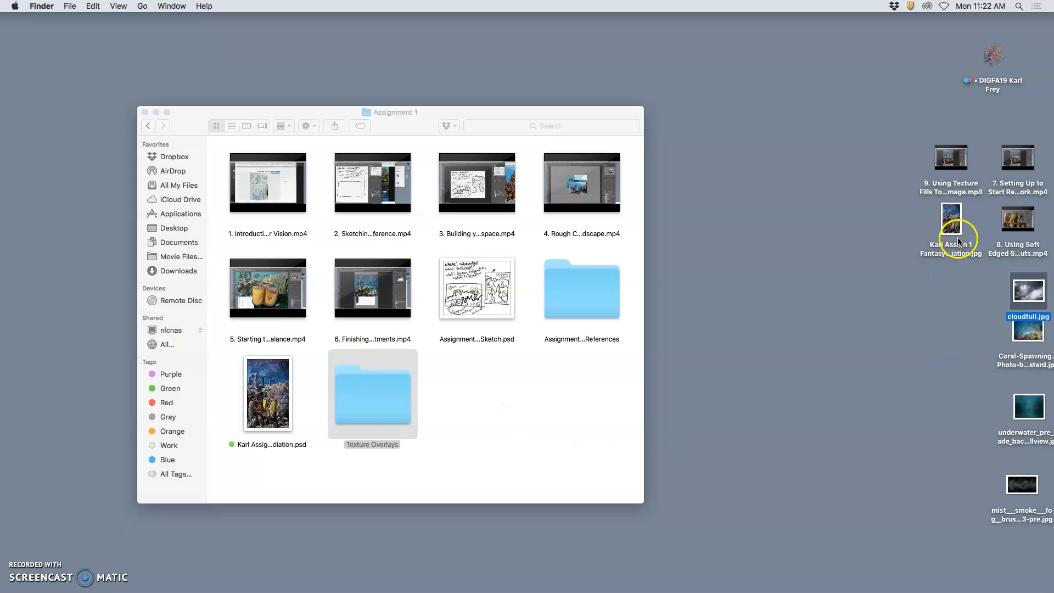
drag(920, 287, 1016, 494)
drag(1035, 307, 378, 386)
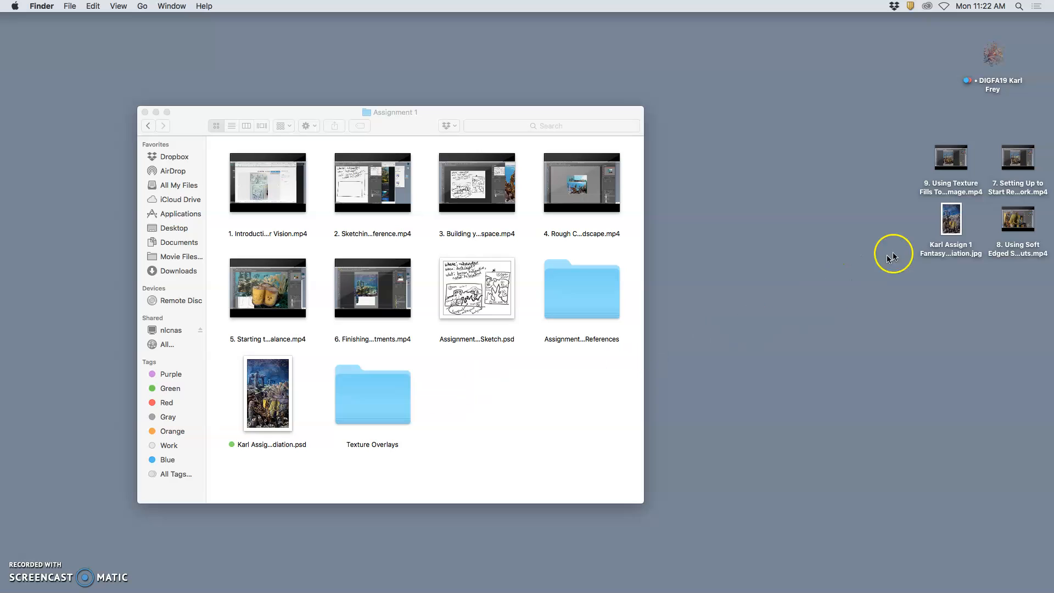
Set the exported composite JPEG apart on the desktop and give it an orange tag.
drag(953, 231, 938, 291)
right_click(937, 291)
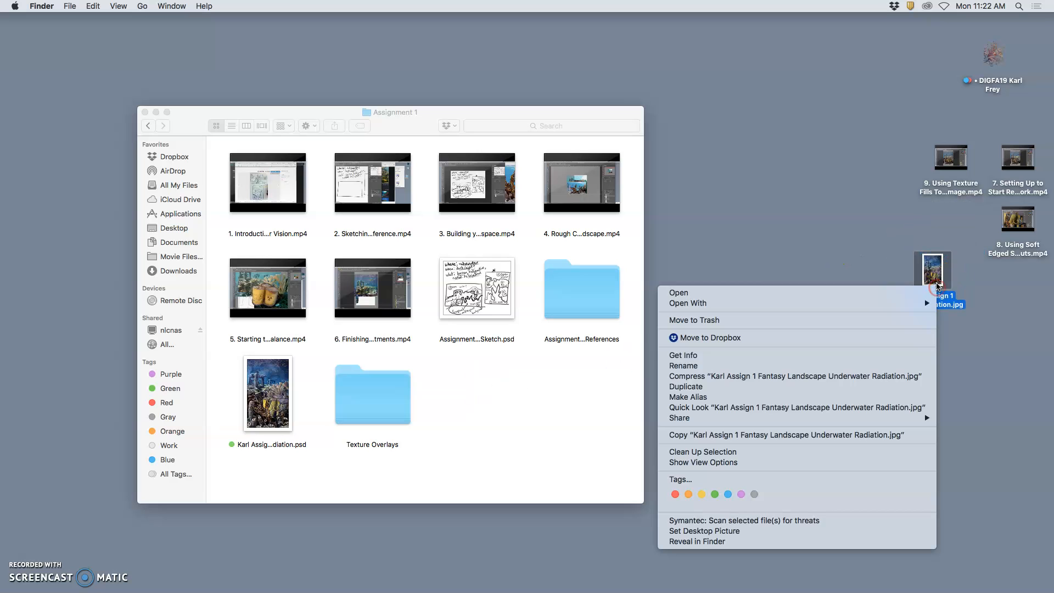
click(976, 354)
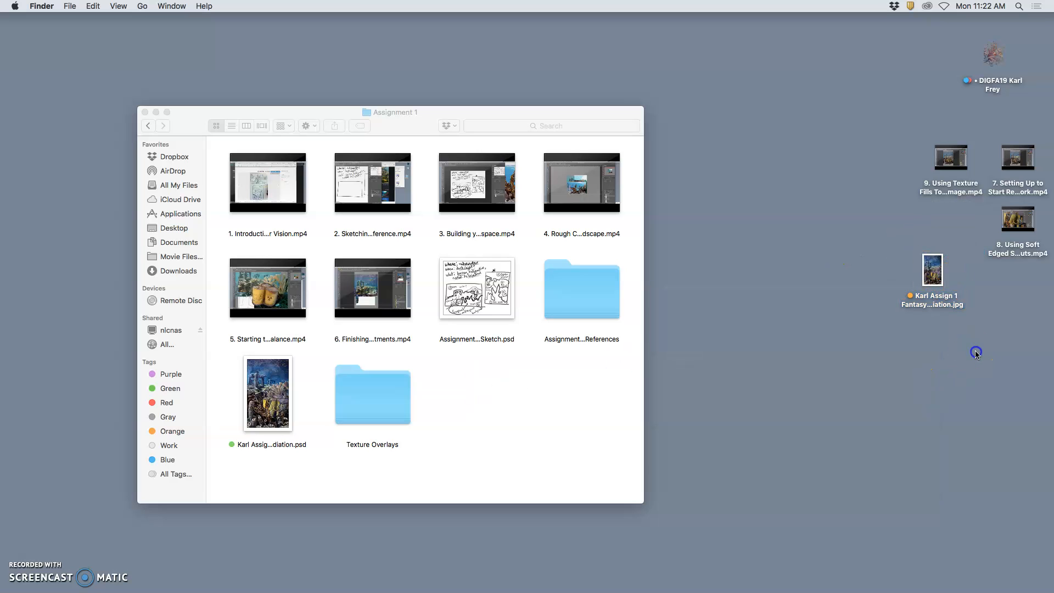
Open Assignment #1 Sketch.psd from the Assignment 1 folder in Photoshop and collapse the history list covering the sketch.
click(484, 296)
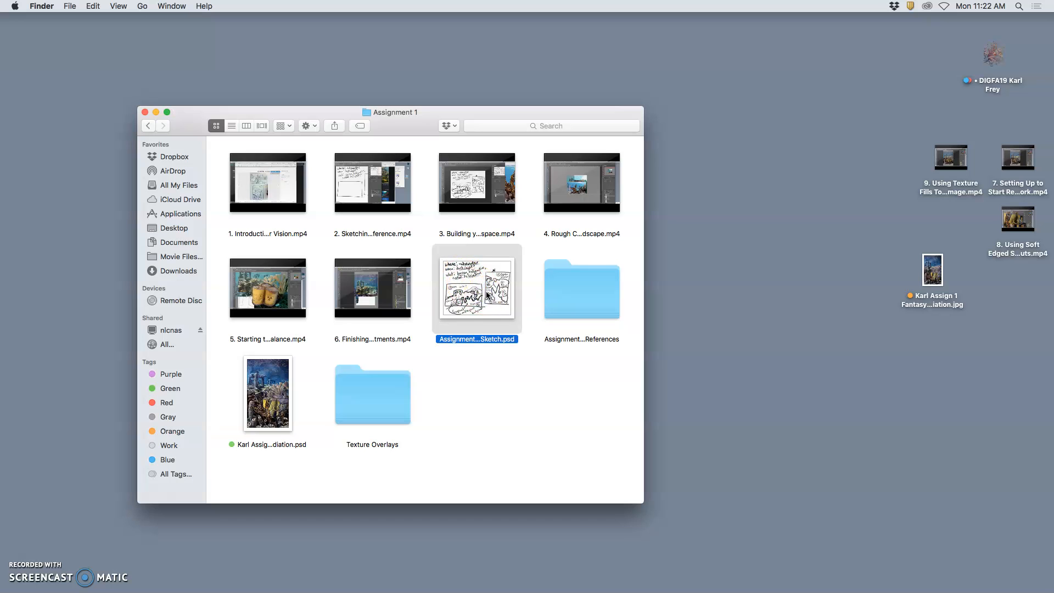
double_click(486, 295)
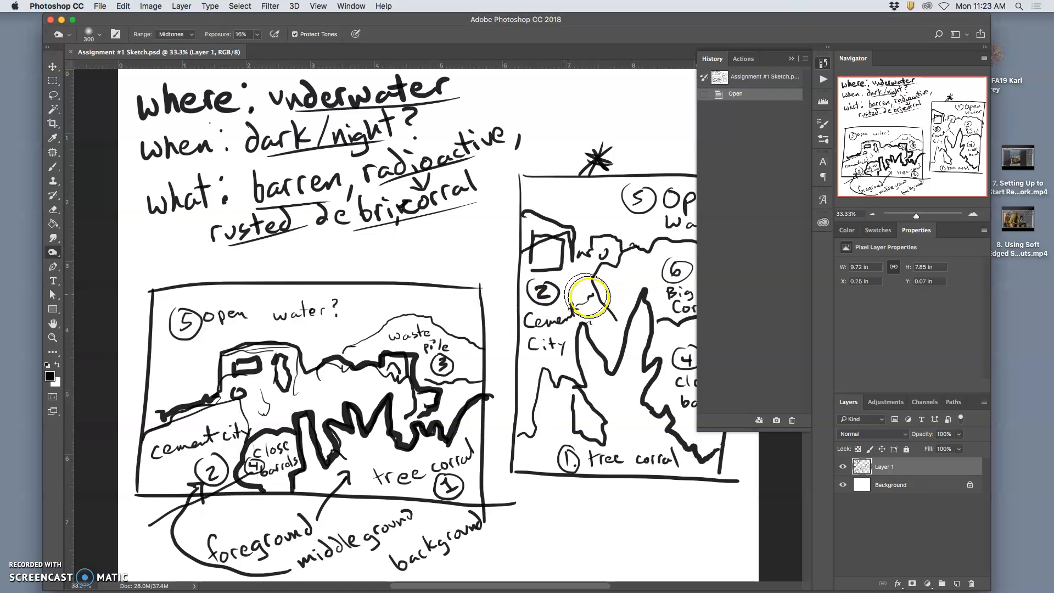
click(791, 59)
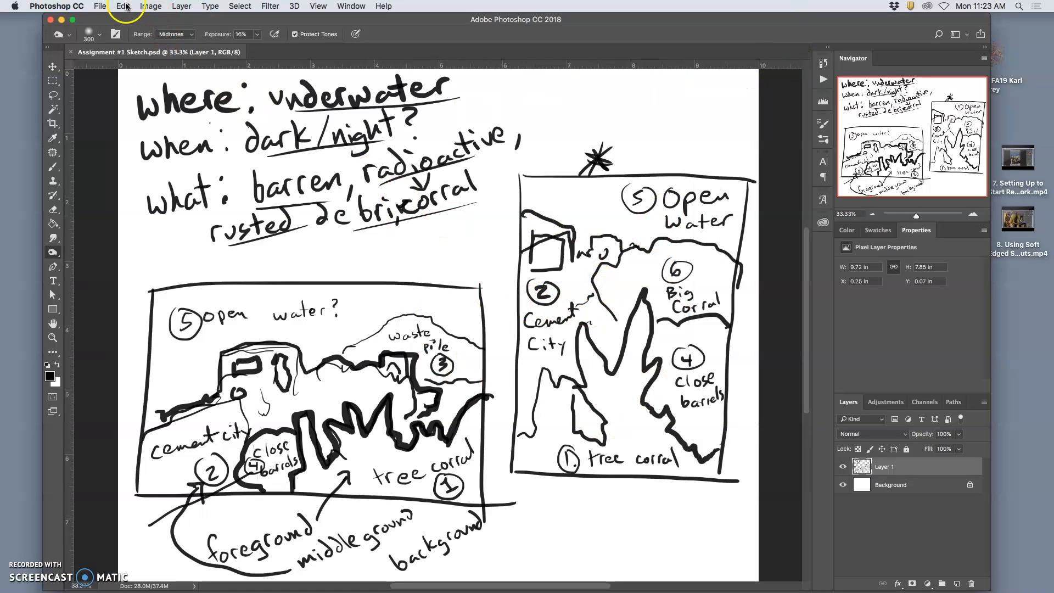
Save the sketch as a quality 10 JPEG on the desktop, adding the artist's first name before Assignment #1 Sketch, and close the document.
click(100, 5)
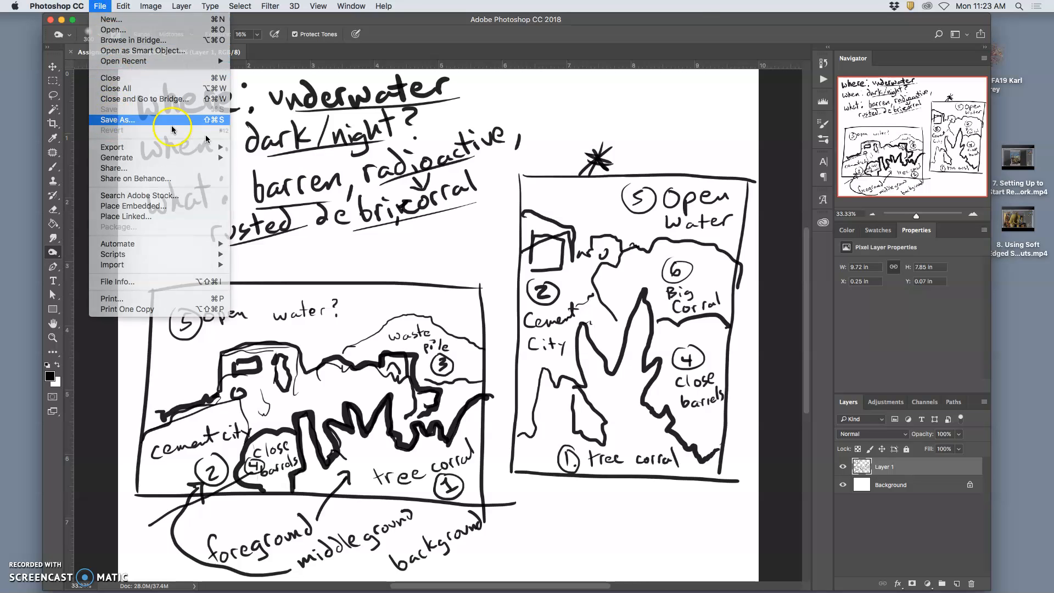
click(118, 116)
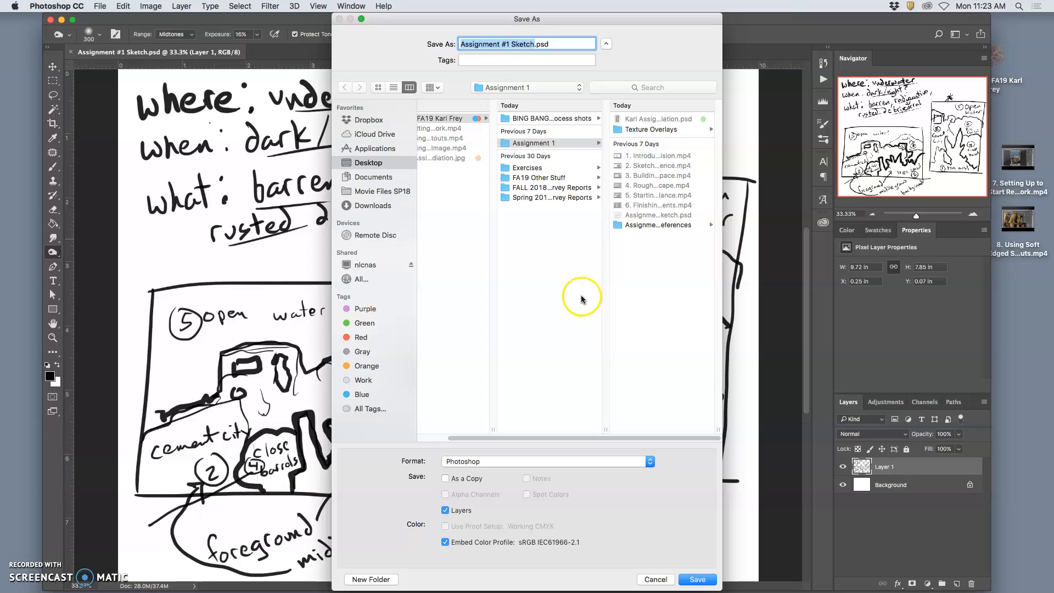
click(532, 461)
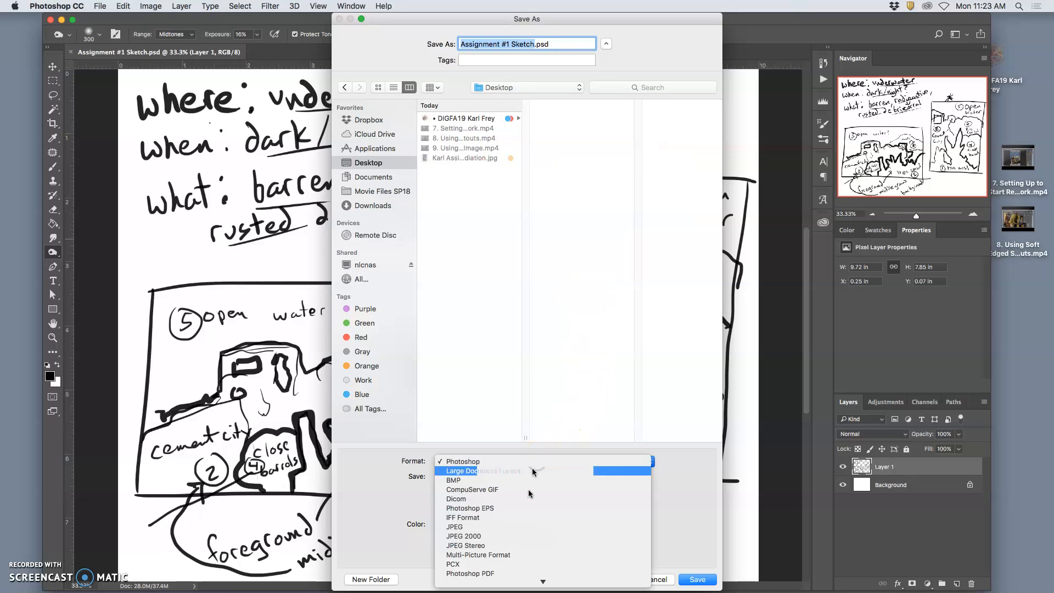
click(494, 527)
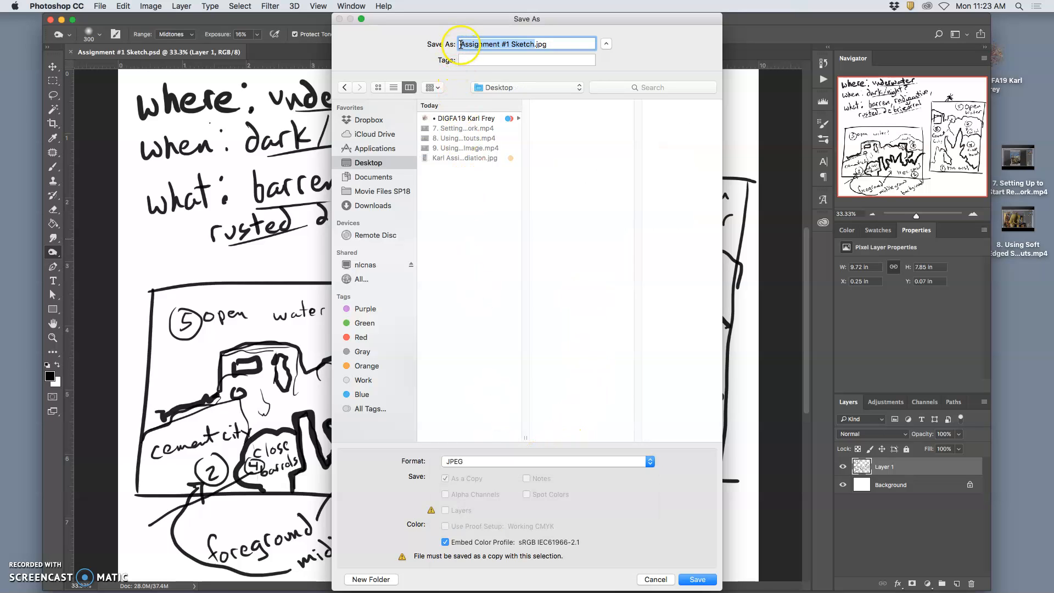
click(461, 44)
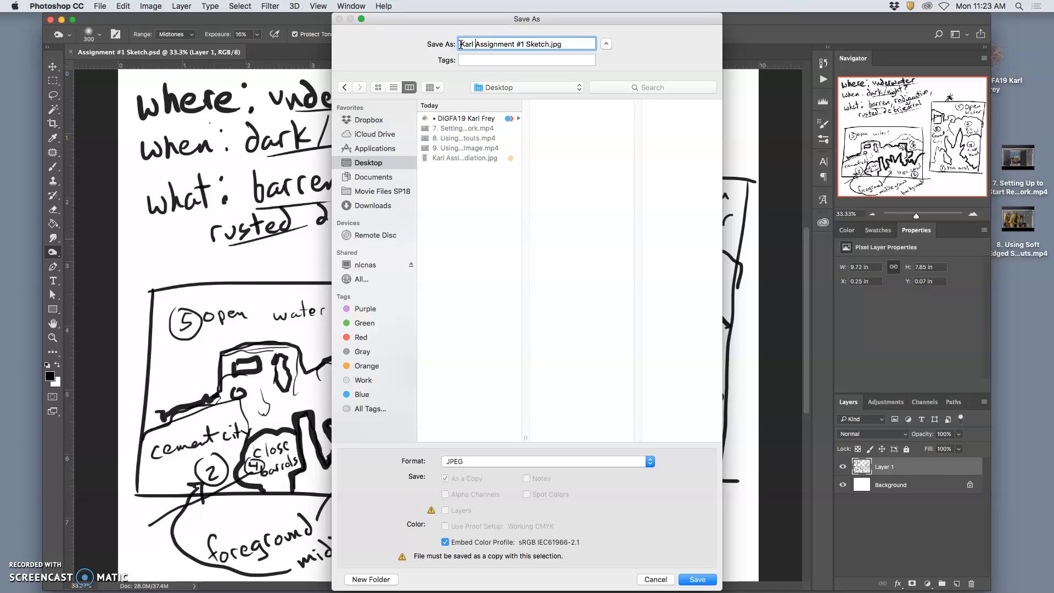
click(698, 580)
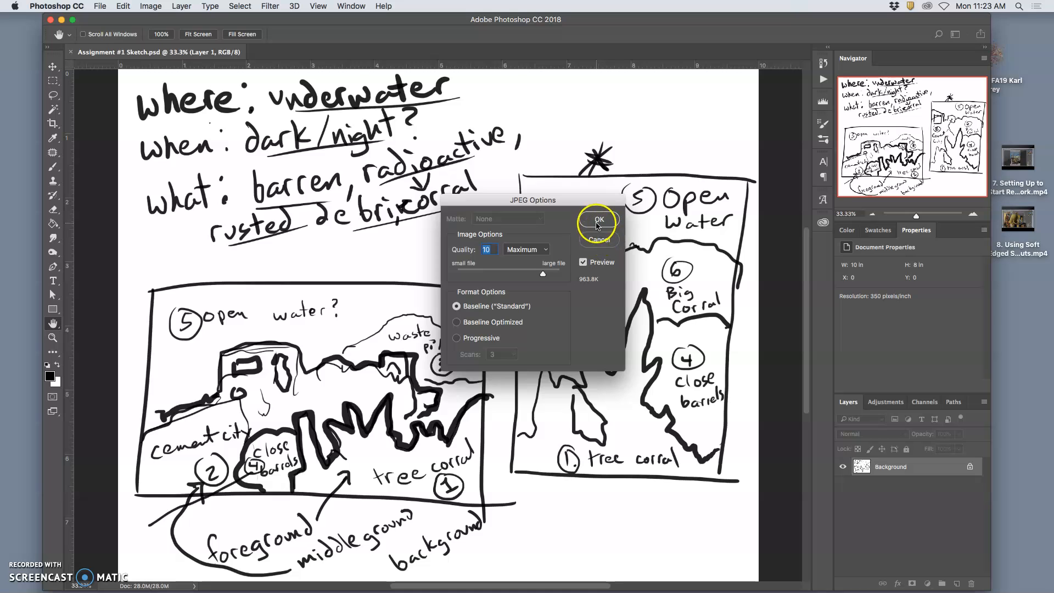
click(600, 219)
click(70, 52)
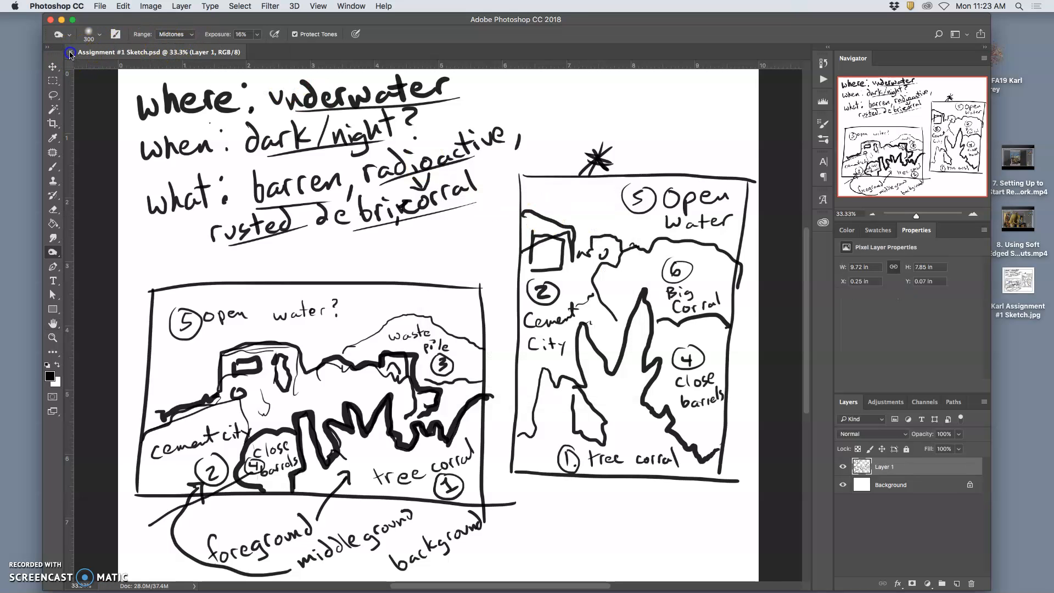
click(61, 20)
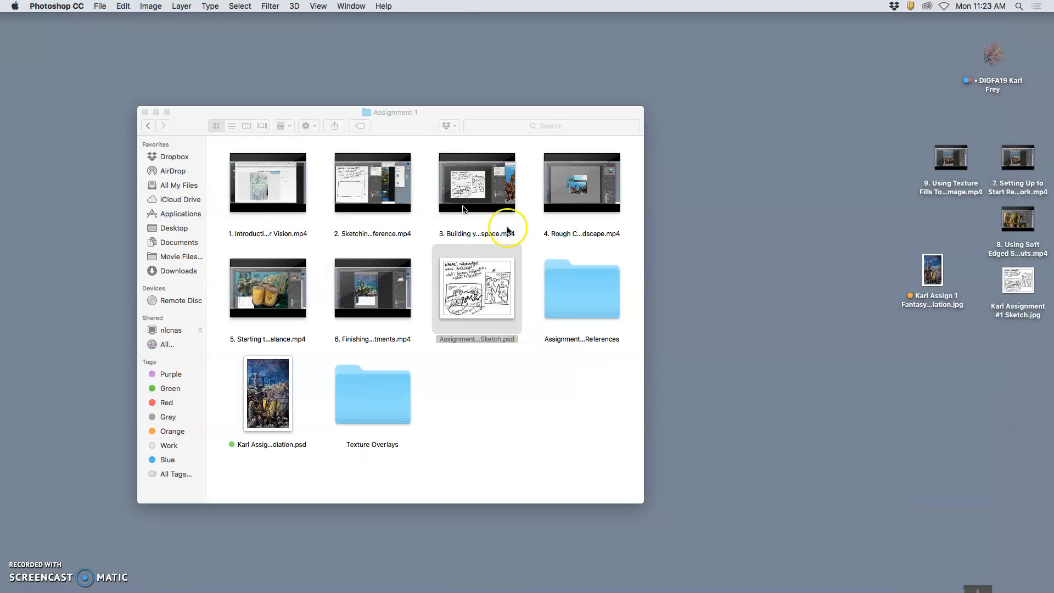
Place the exported sketch JPEG beside the composite JPEG on the desktop and give the sketch an orange tag.
click(1016, 286)
drag(1013, 286, 853, 277)
mouse_move(925, 278)
mouse_down()
mouse_move(945, 306)
mouse_move(944, 280)
mouse_up()
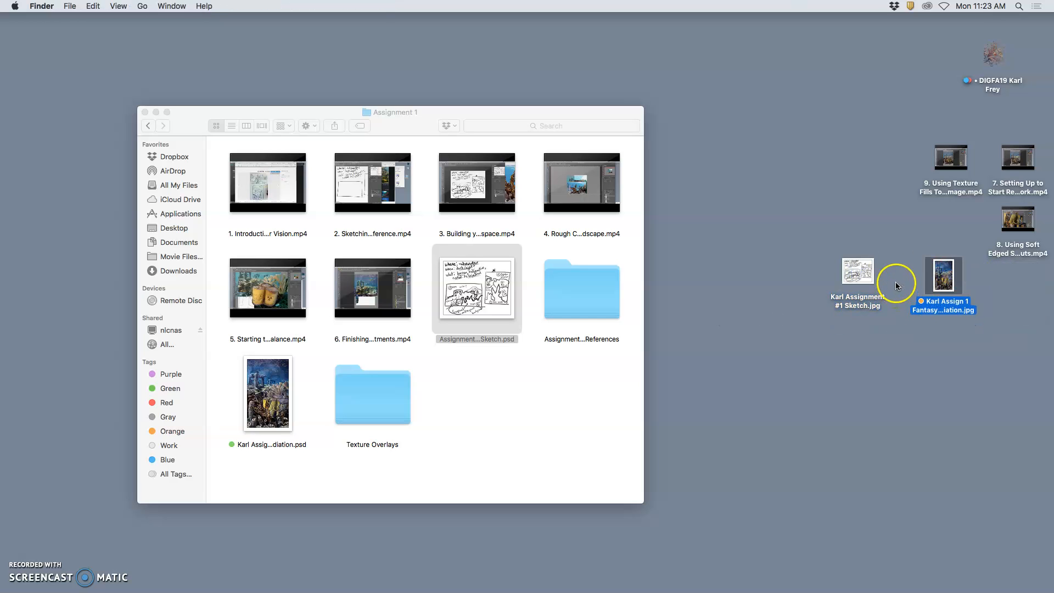
drag(866, 277, 880, 284)
right_click(880, 285)
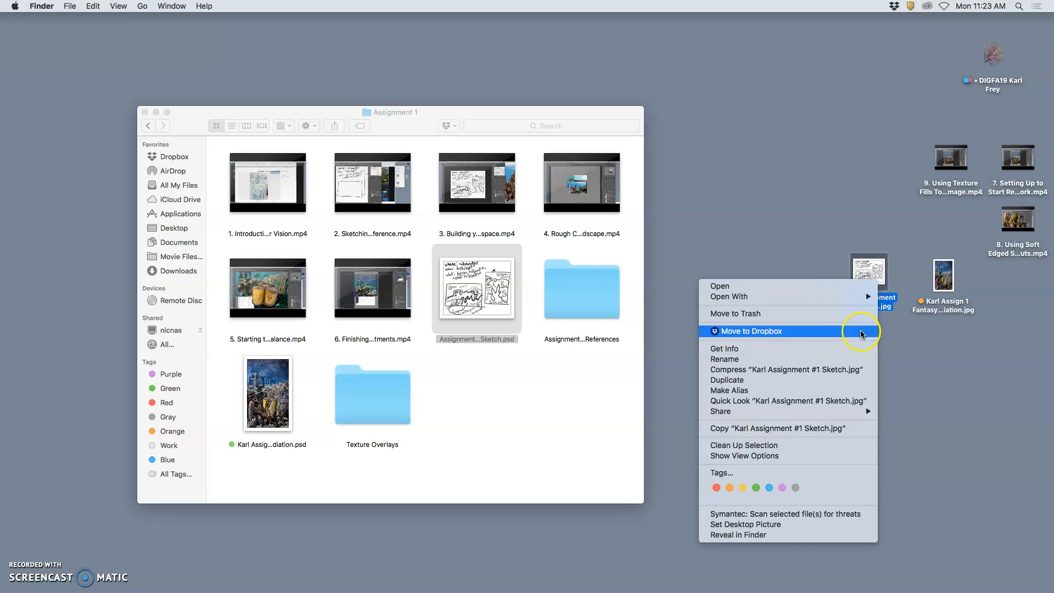
click(721, 476)
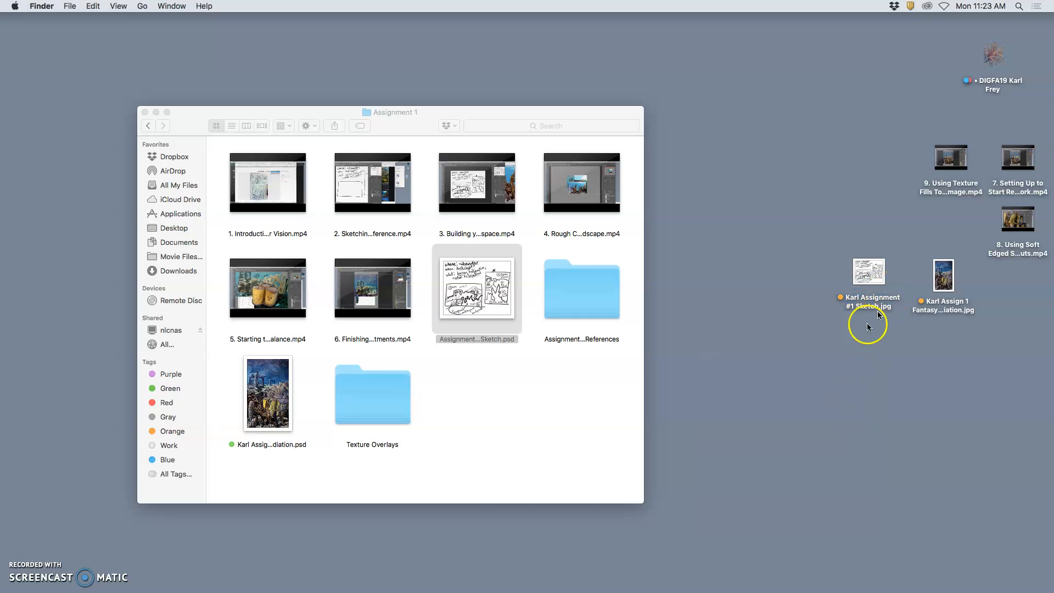
Minimize the Assignment 1 folder window, switch to Chrome, and close the six tabs following the underwater snow search.
click(157, 122)
click(156, 113)
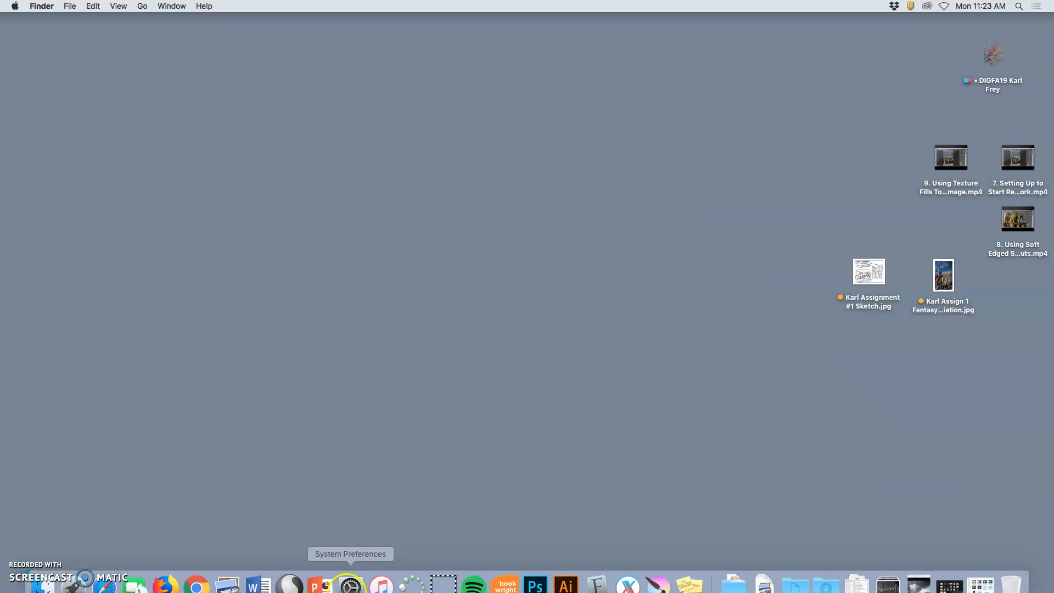
click(197, 574)
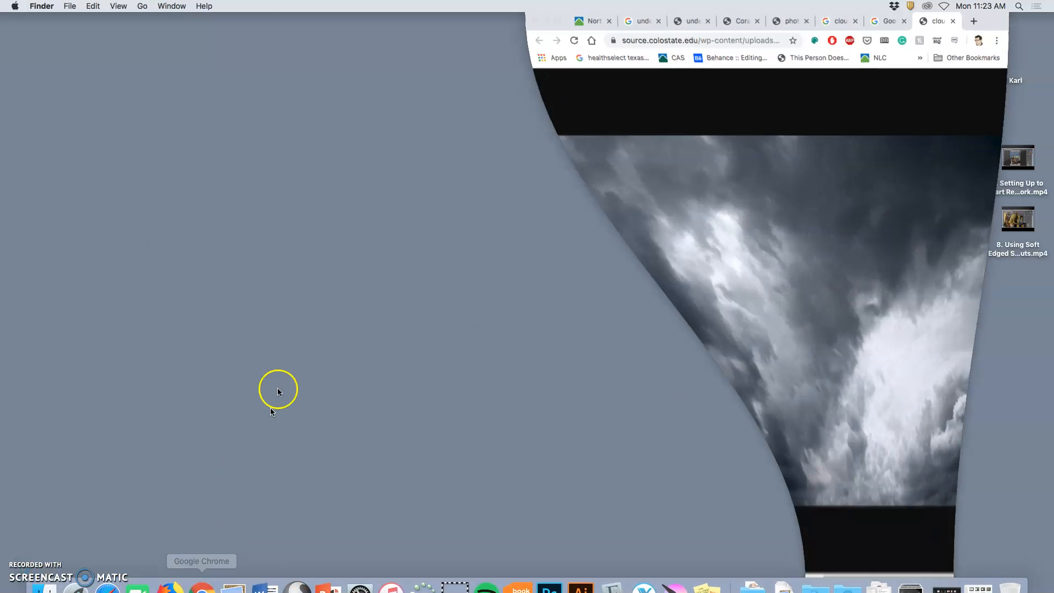
drag(976, 39, 739, 11)
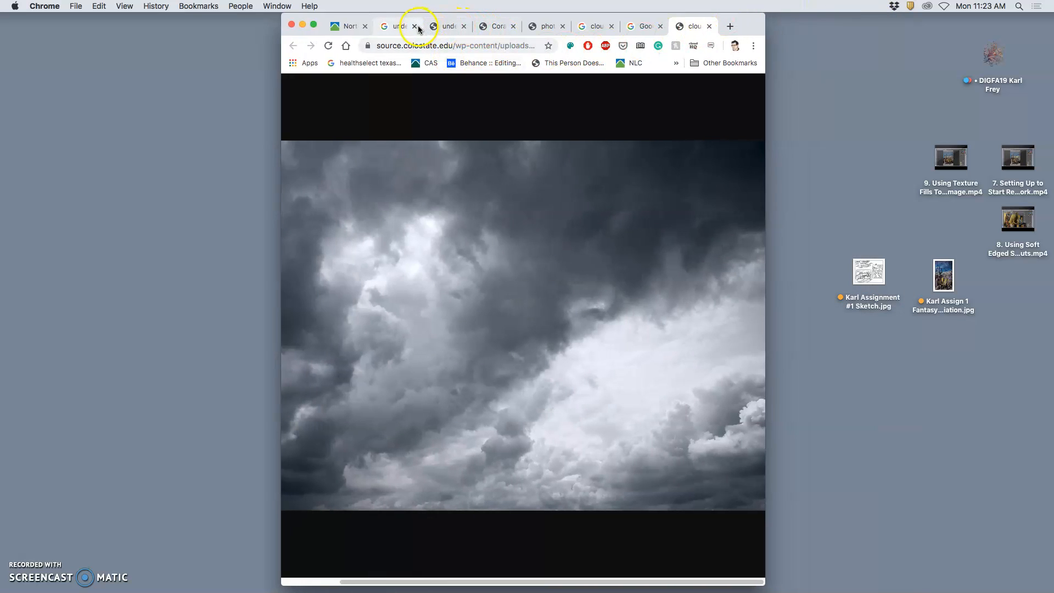
click(464, 27)
click(464, 27)
click(464, 27)
click(464, 27)
click(464, 27)
click(464, 27)
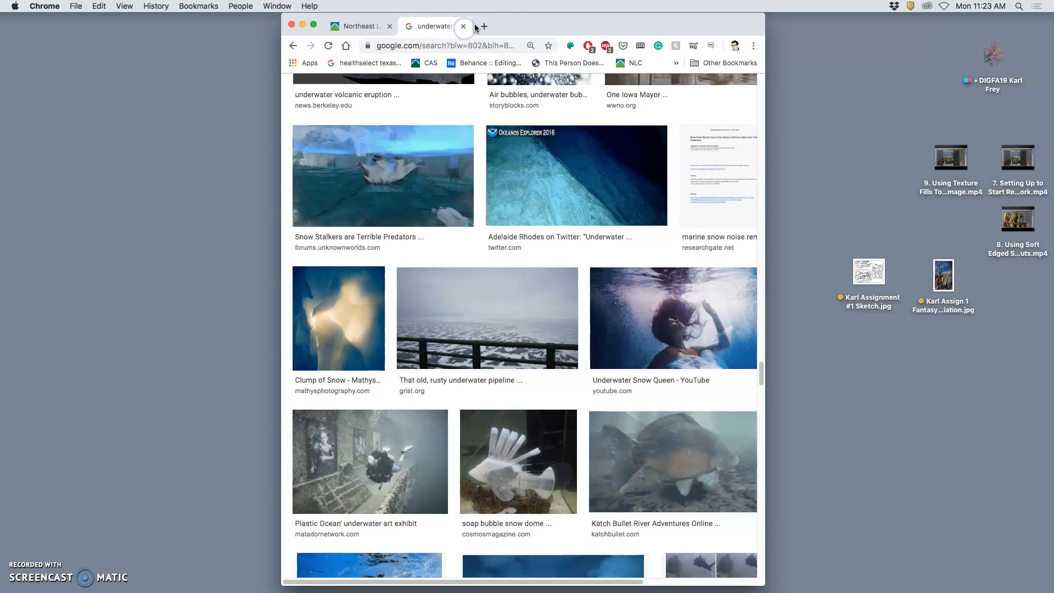
Open the s1188.photobucket.com library in a new tab and widen the browser window.
key(super+t)
text(photobucket.com)
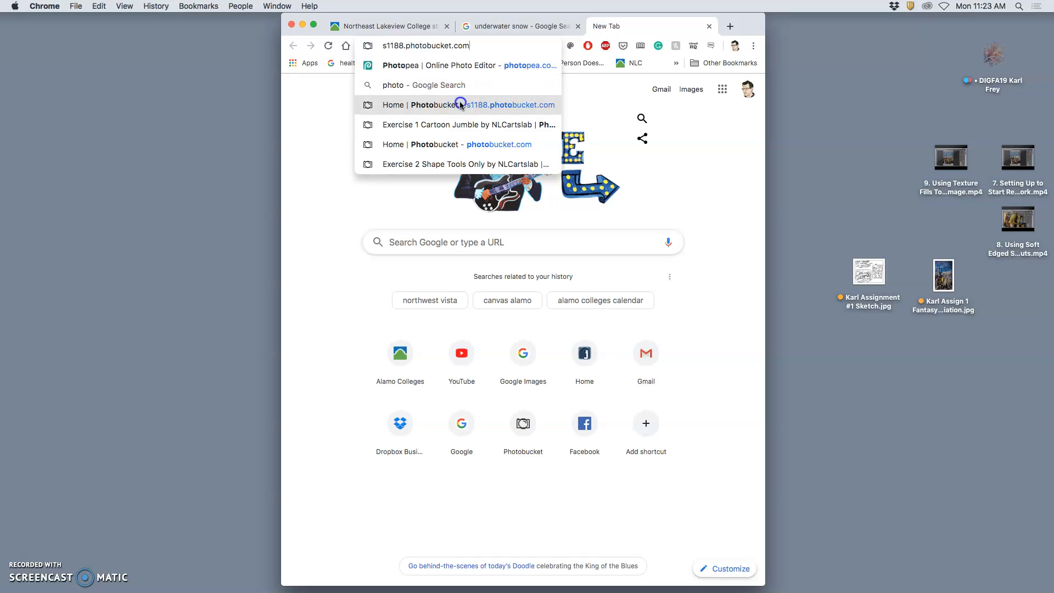
click(462, 105)
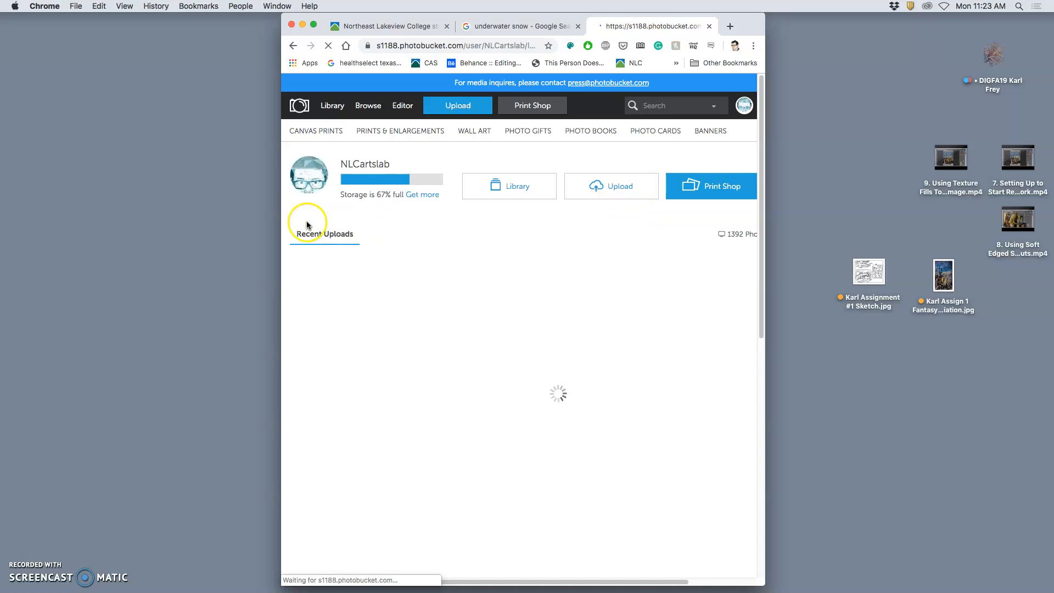
drag(280, 217, 103, 213)
Open the Instructional Examples album under DIGITAL ART 1, 2-Digital I Assignments, Assignment 1 Fantasy Landscape.
click(107, 301)
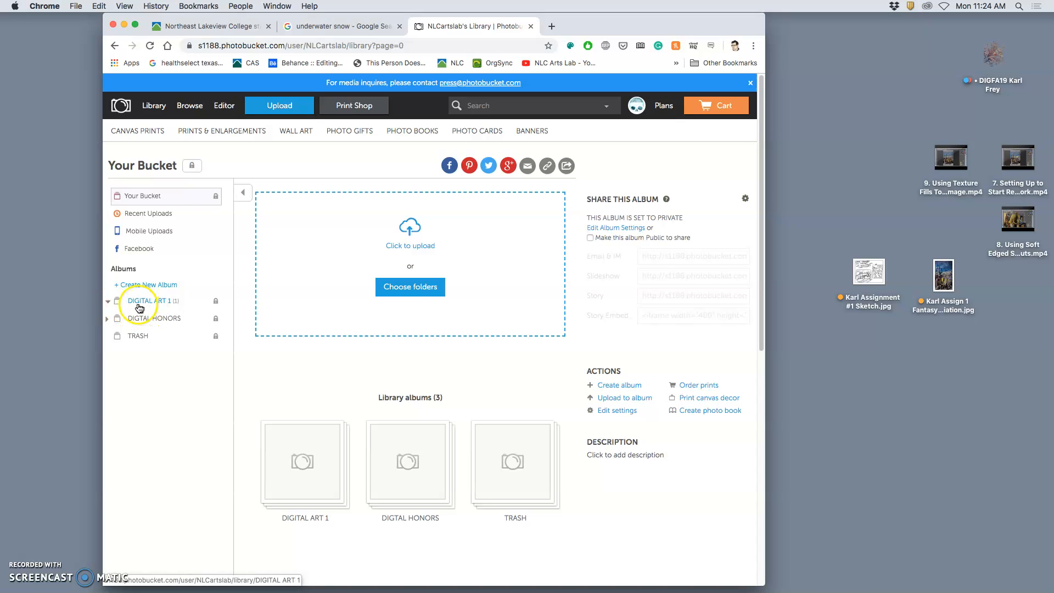
drag(780, 501, 825, 495)
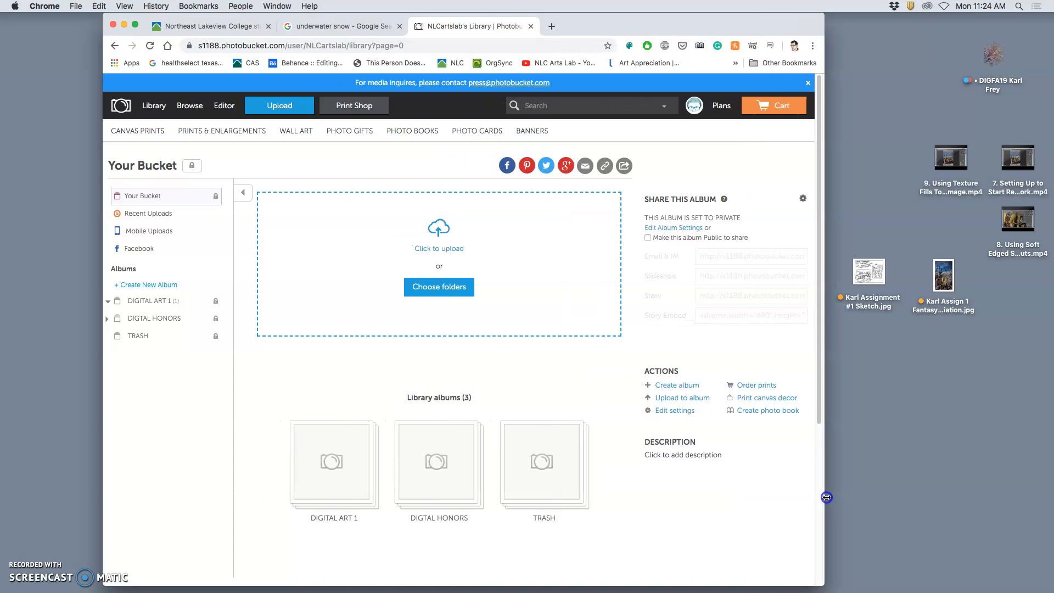
click(141, 304)
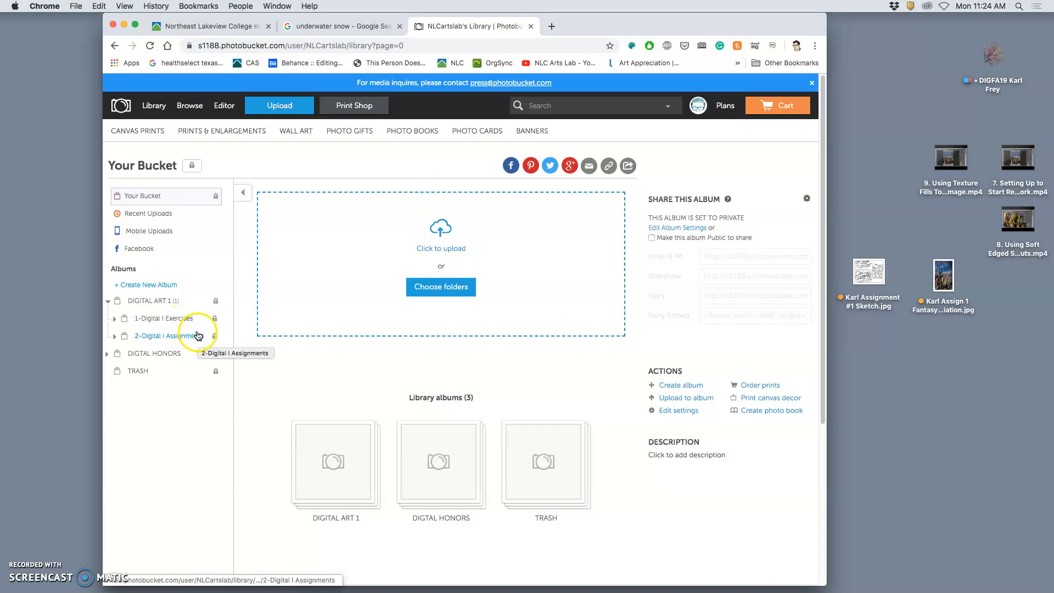
click(115, 337)
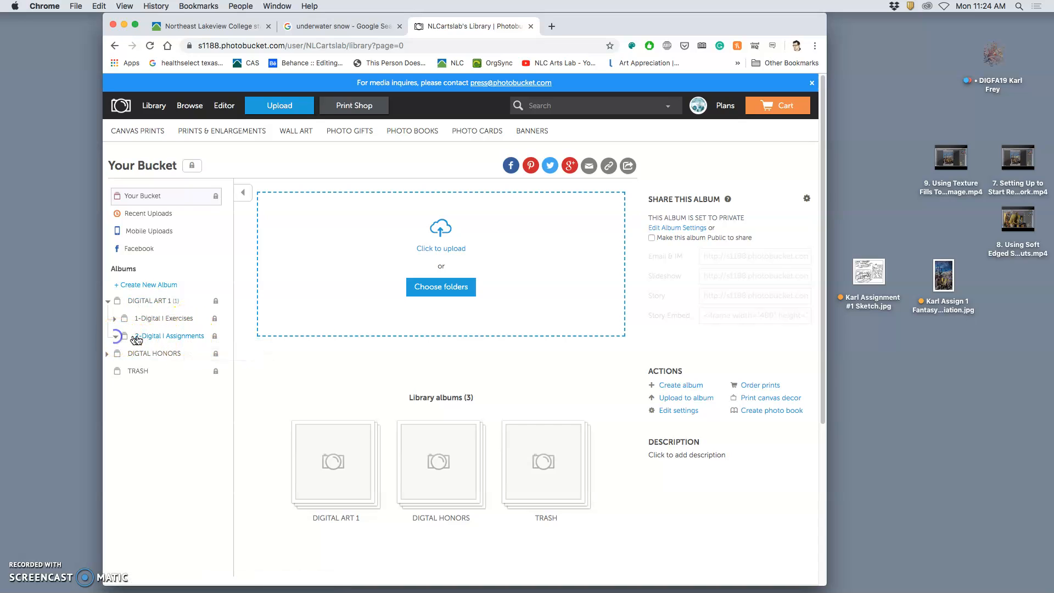
click(159, 356)
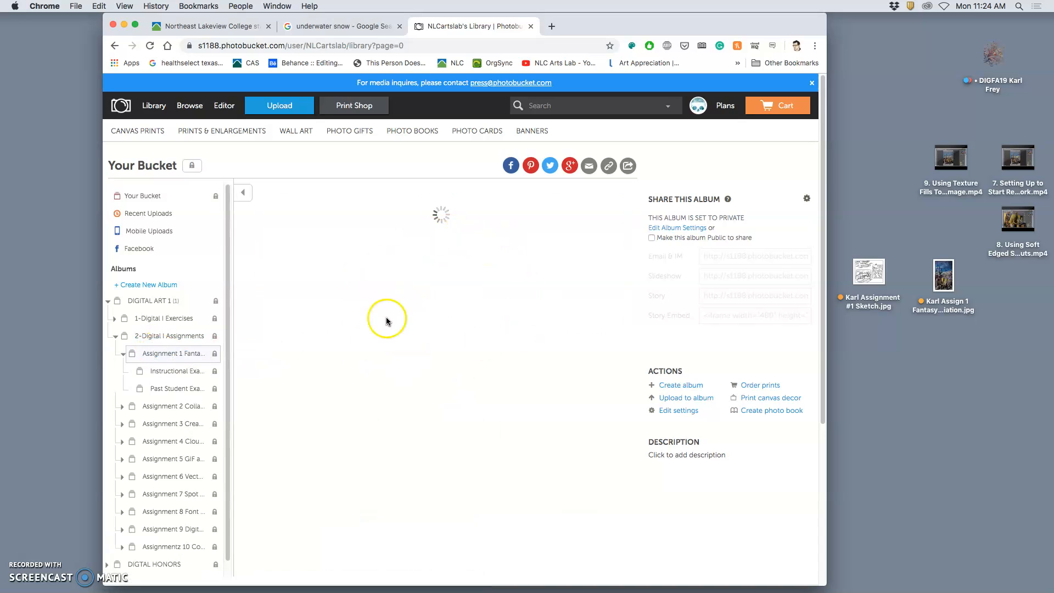
scroll(473, 322, down, 3)
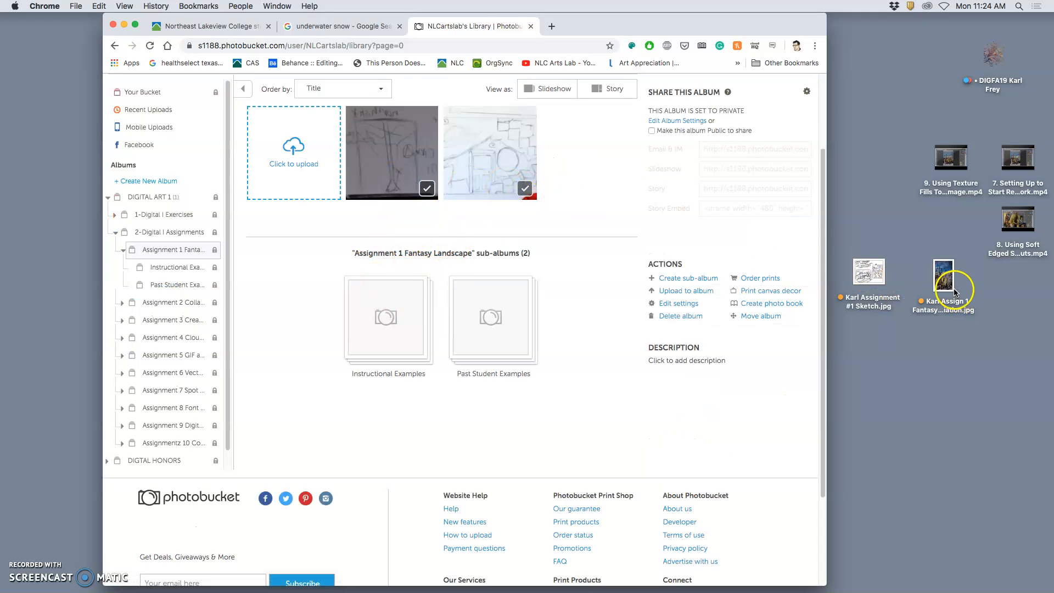
click(189, 267)
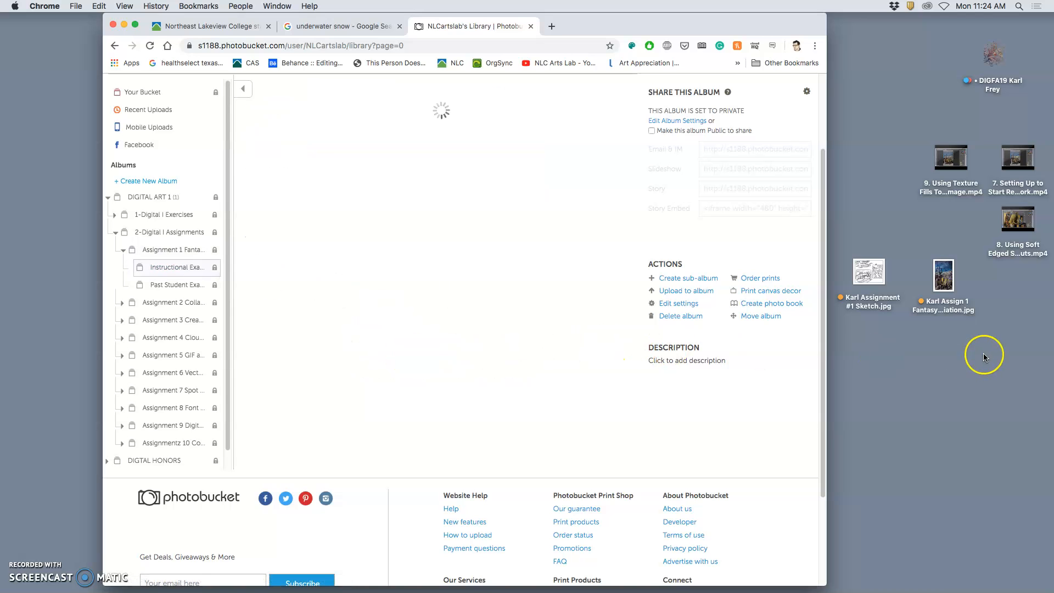
Upload the sketch and composite JPEGs from the desktop to the Instructional Examples album and look at its second page.
drag(971, 293, 417, 226)
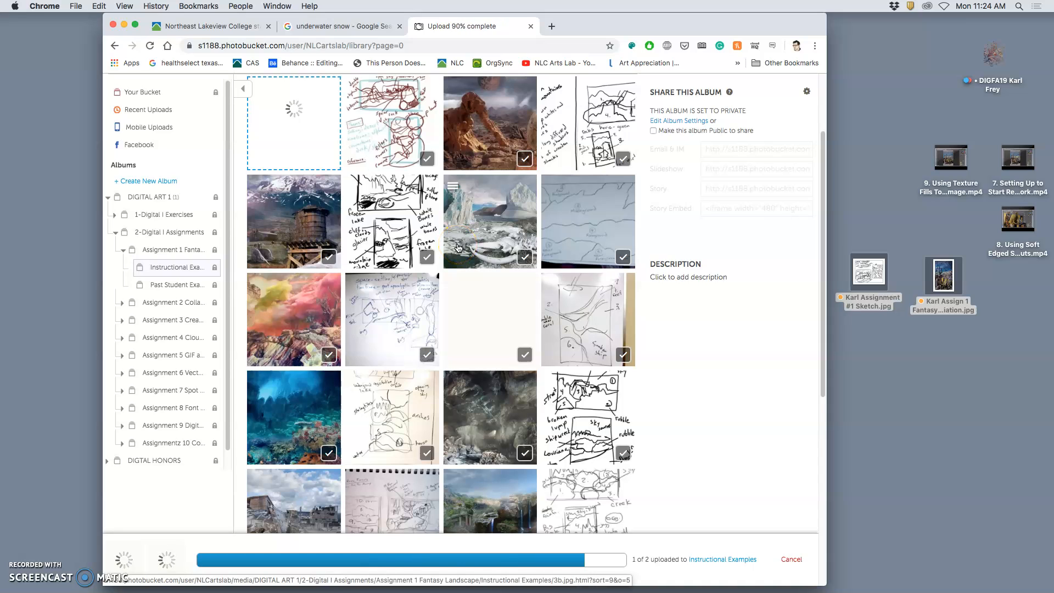
click(545, 315)
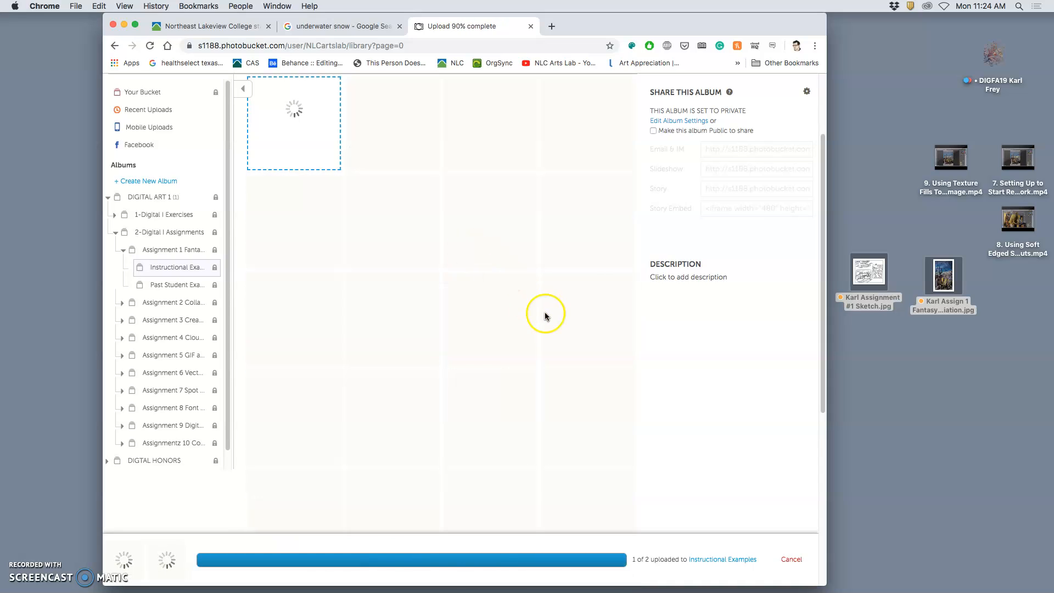
scroll(545, 315, down, 10)
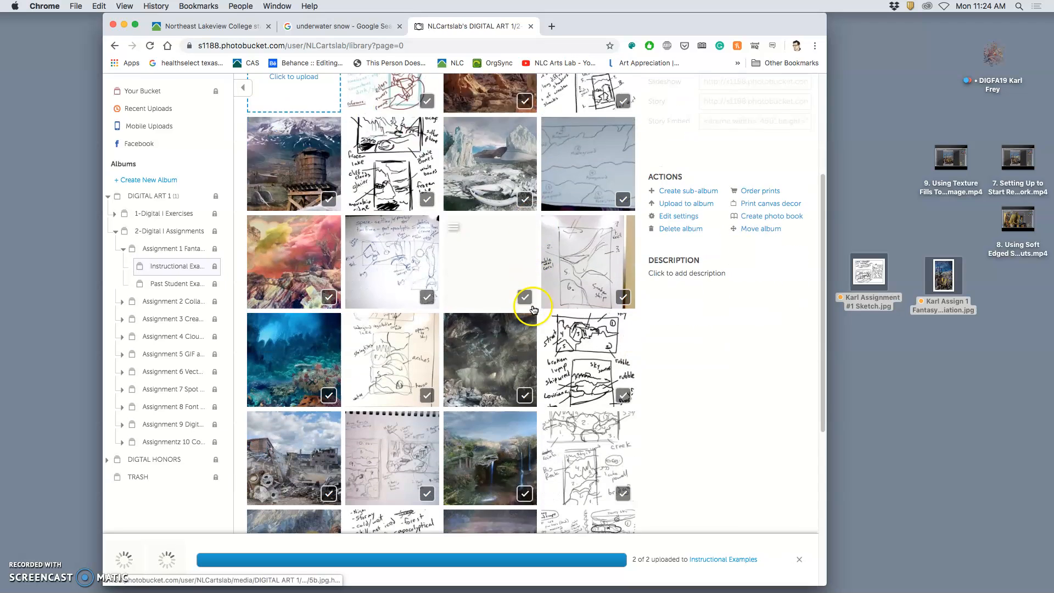
click(575, 329)
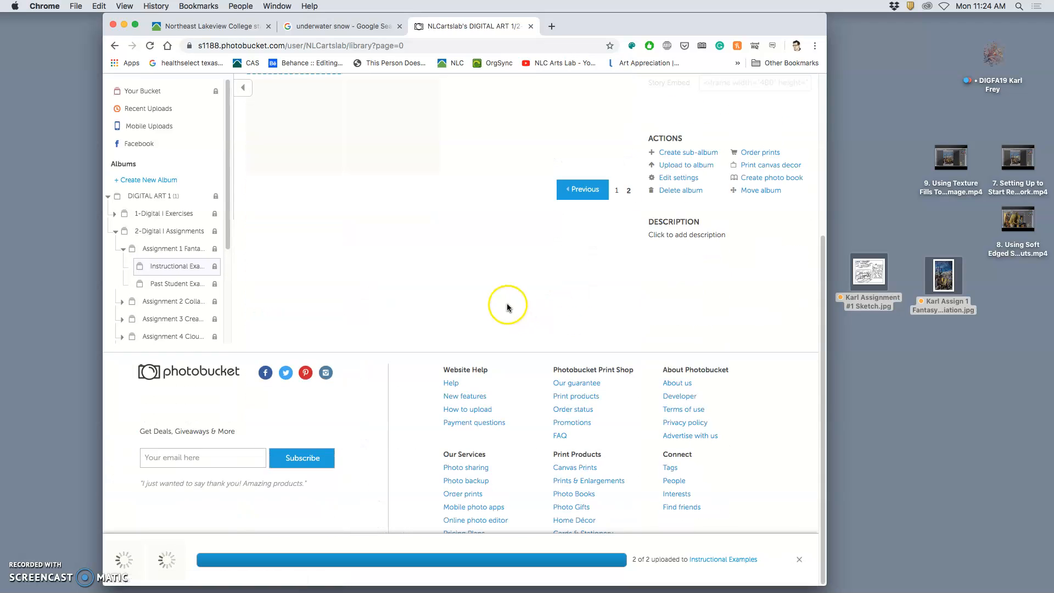
scroll(505, 301, up, 10)
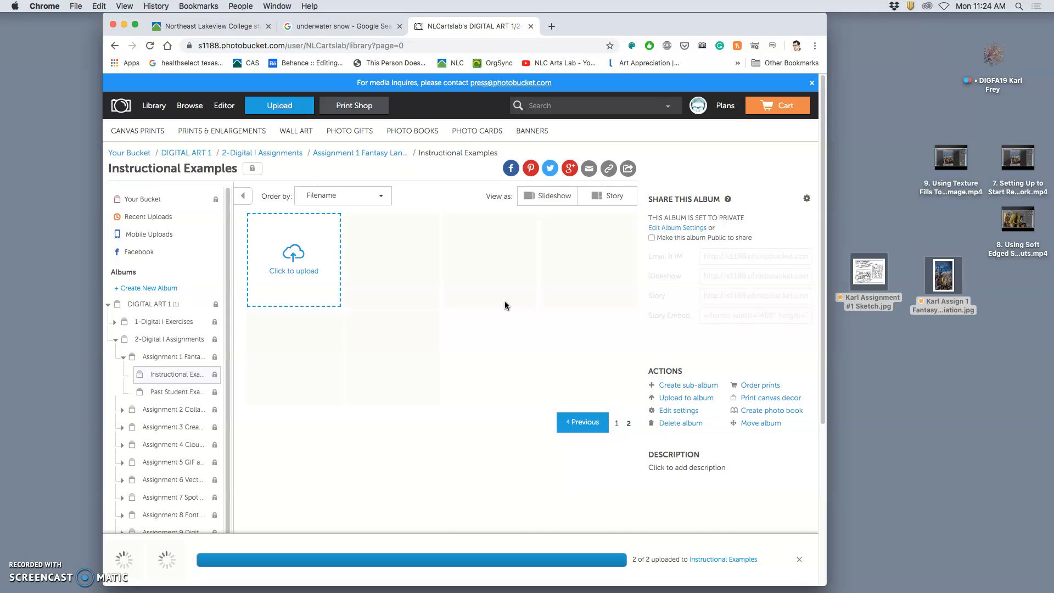
scroll(497, 274, down, 2)
Open pixabay.com in a new browser tab.
click(552, 26)
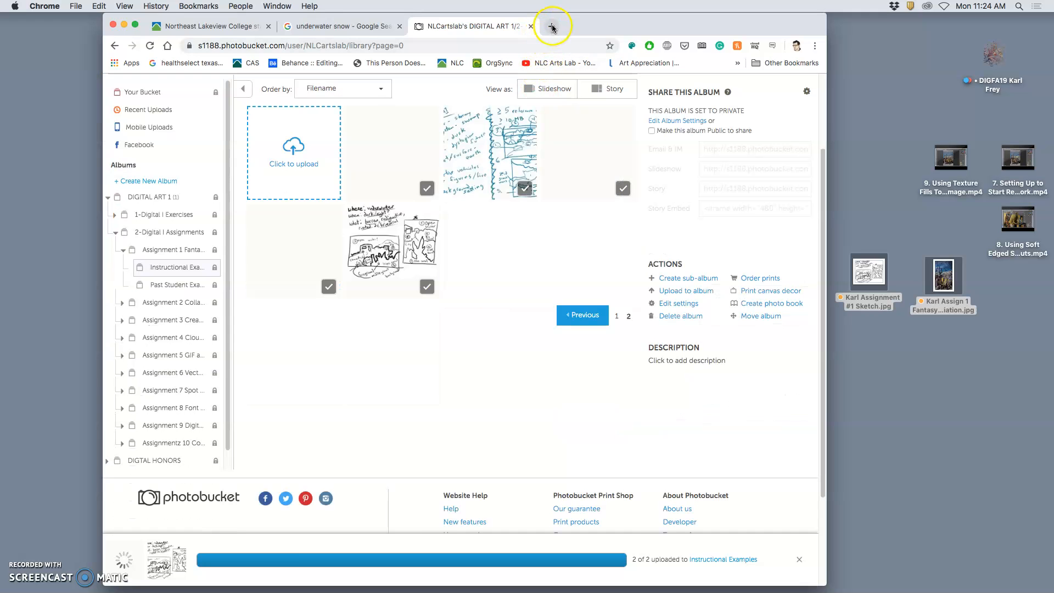
text(pixabay.)
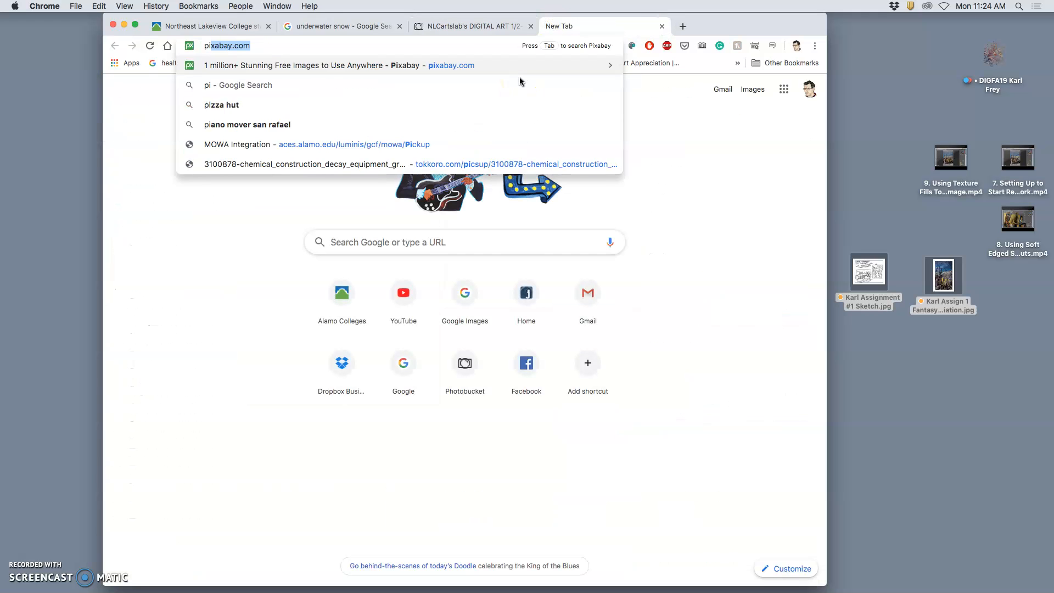
text(com)
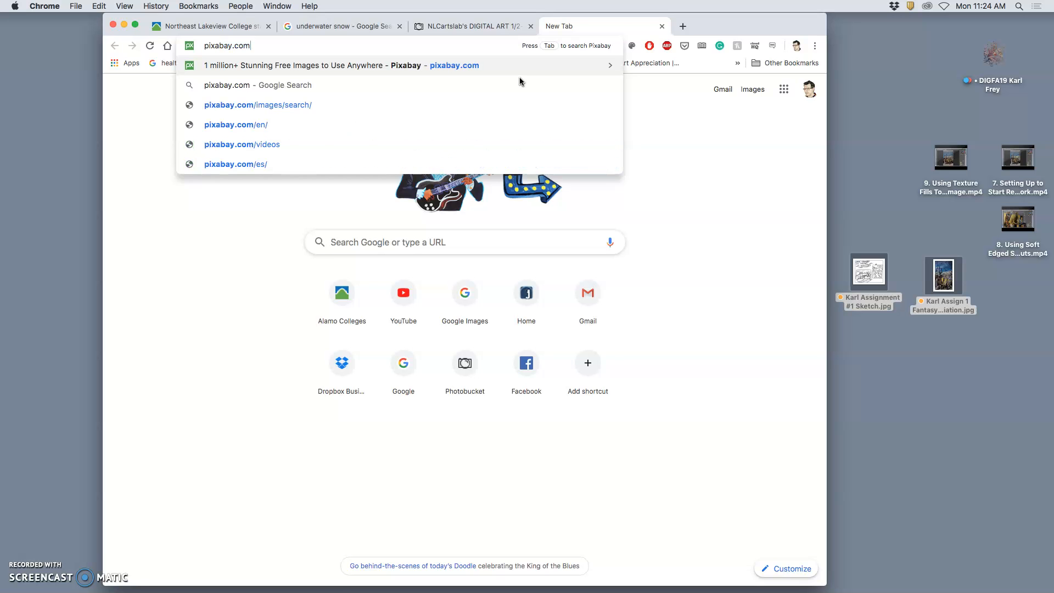
key(Return)
click(571, 121)
Go to the Pixabay account's upload page and upload the fantasy composite JPEG from the desktop.
mouse_move(798, 96)
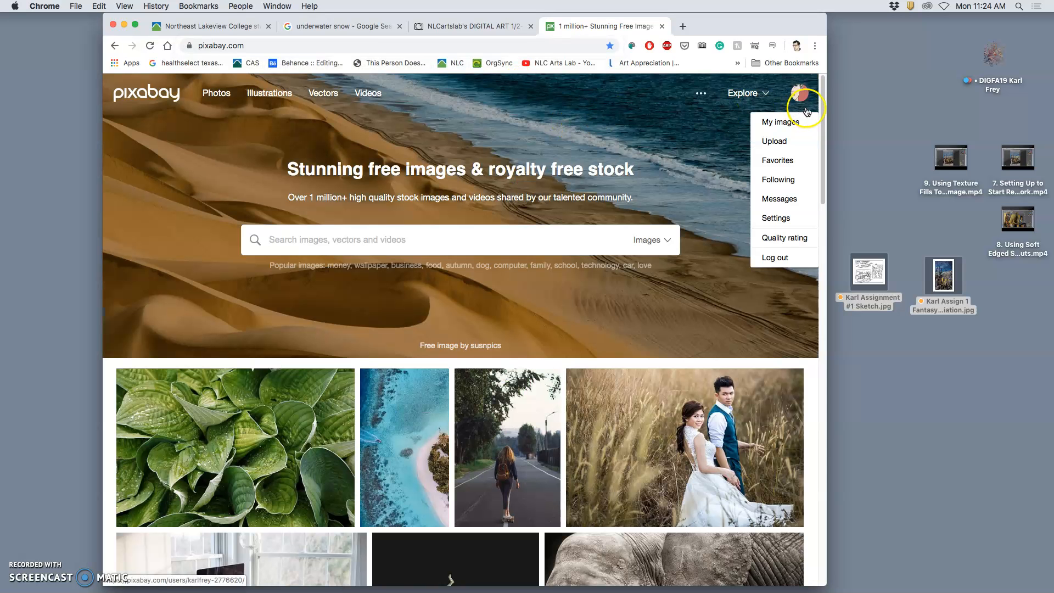
click(779, 142)
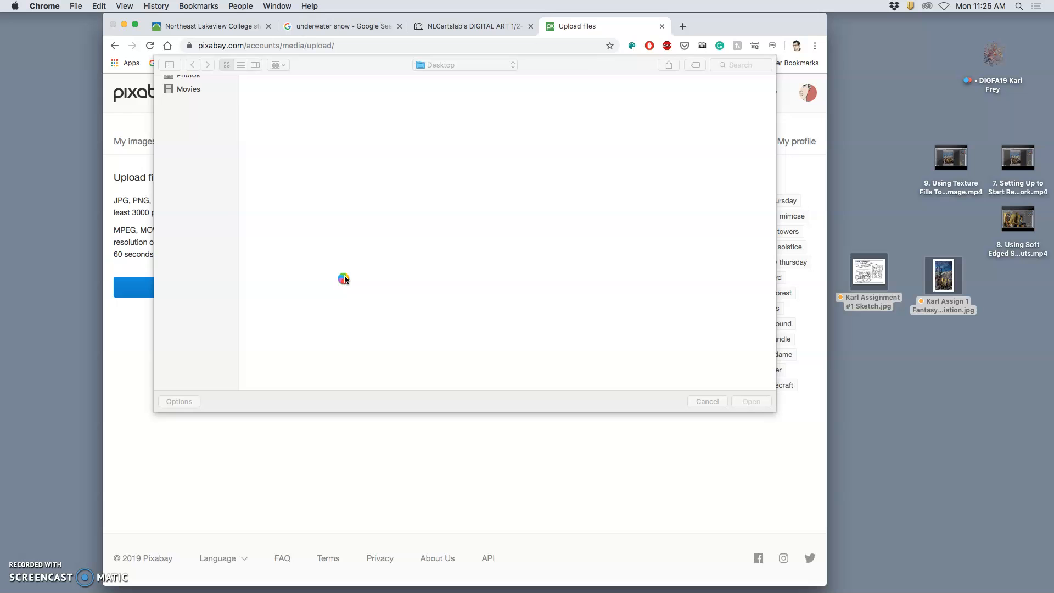
click(593, 121)
click(750, 402)
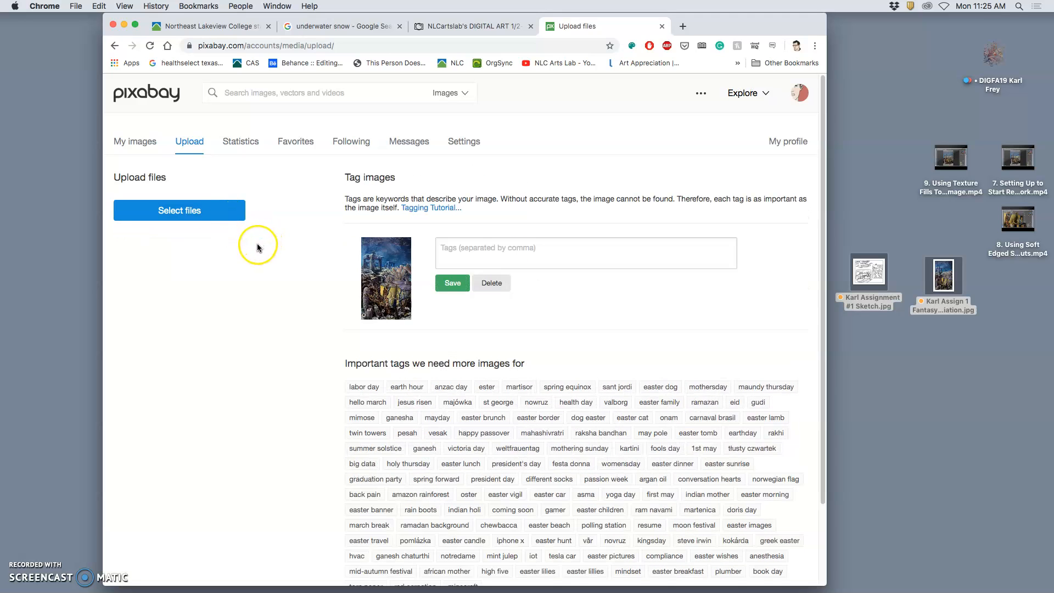
Tag the uploaded composite with Underwater, Sea and coral, plus the suggested tags underwater, fish, water, ocean and sea.
click(469, 250)
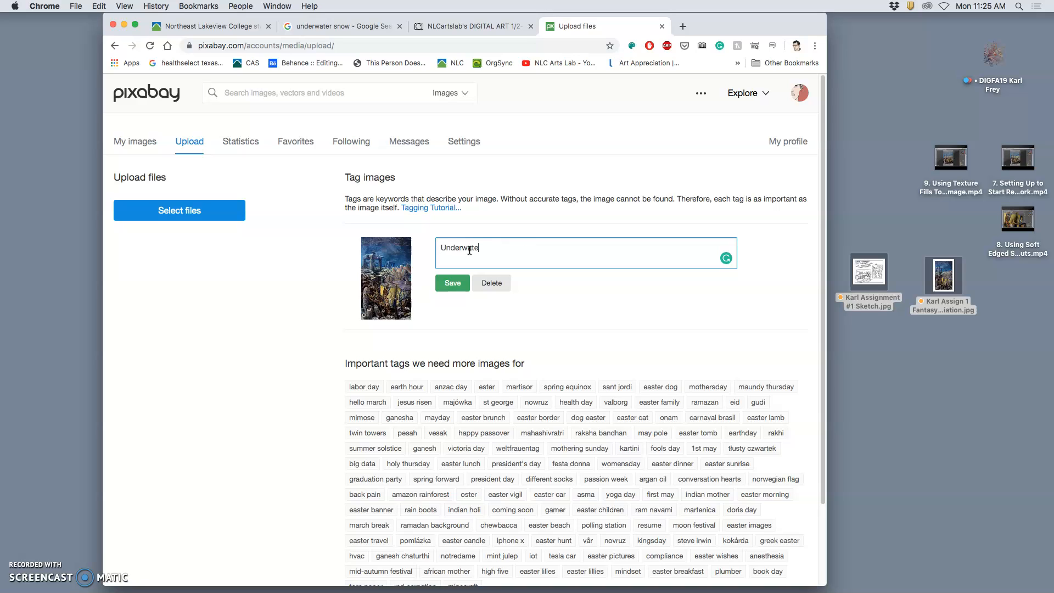
text(Underwater, Sea, coral, underwater)
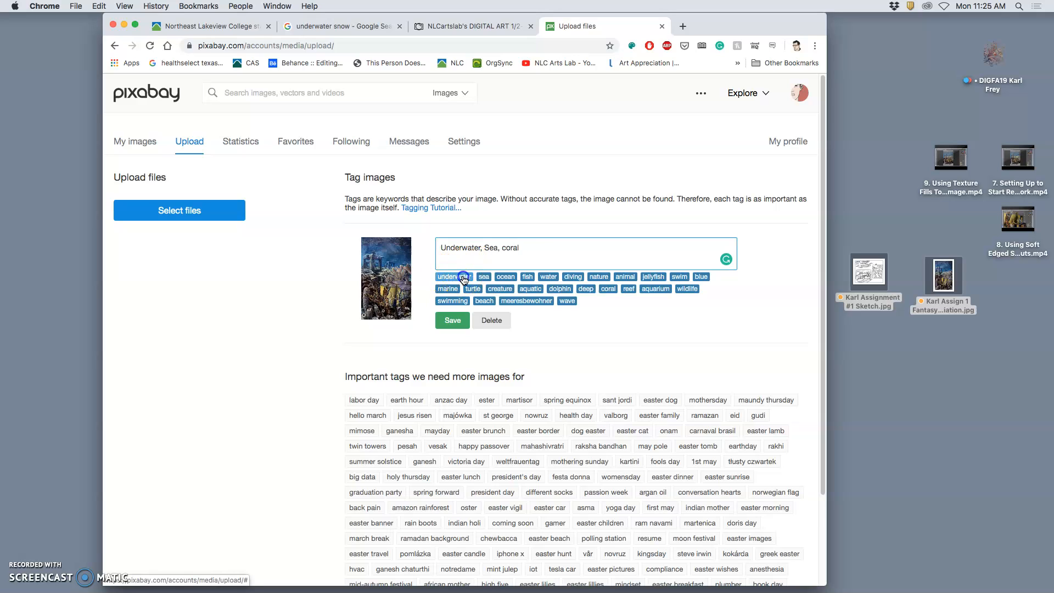
click(454, 276)
click(488, 276)
click(489, 277)
click(464, 277)
click(444, 277)
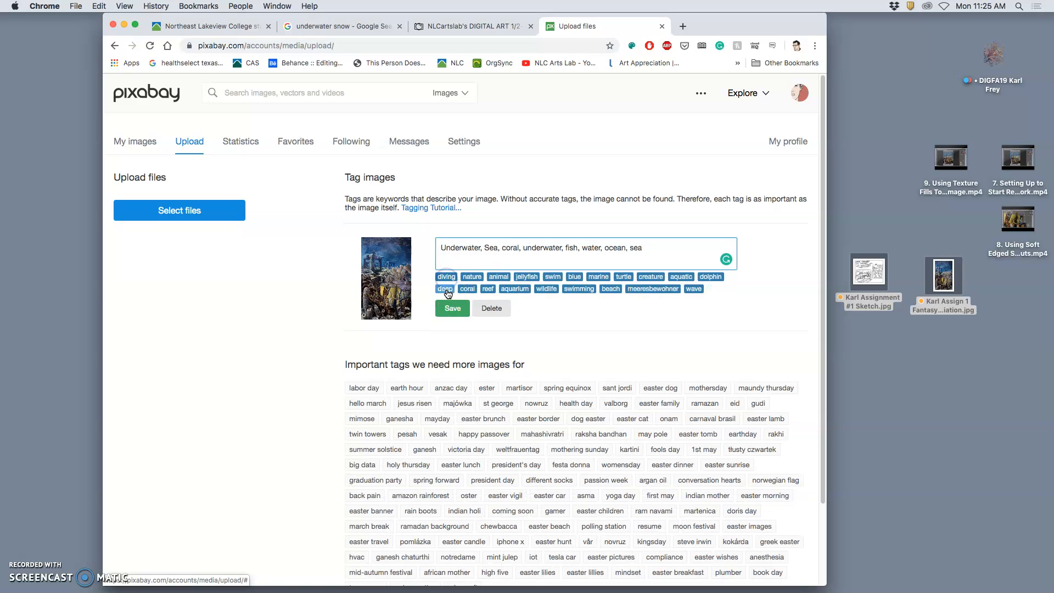
Add the suggested tags deep, reef, aquarium, diving, animal and jellyfish to the composite.
click(445, 290)
click(465, 291)
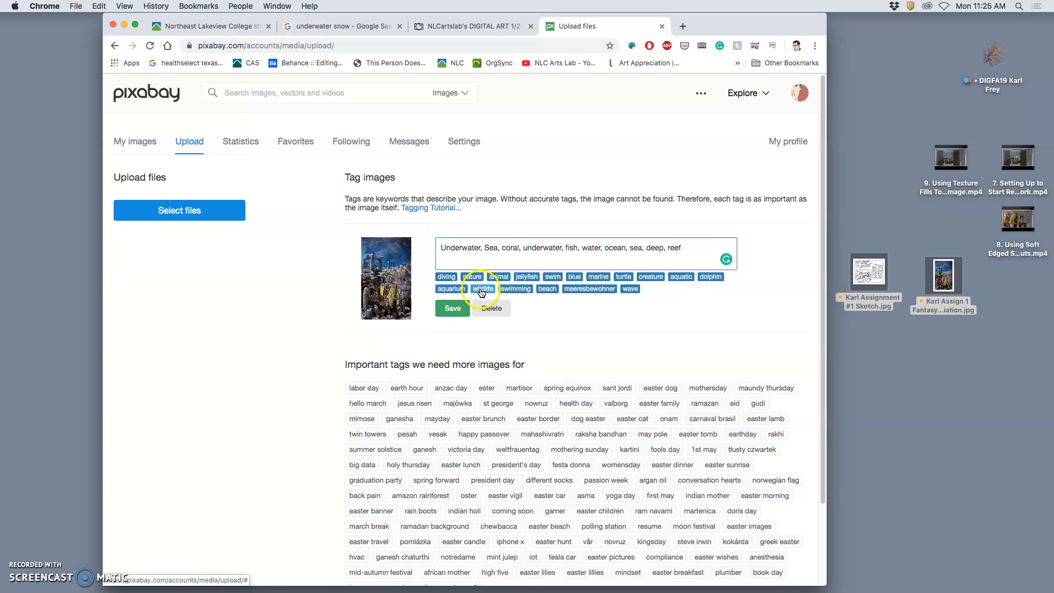
click(457, 290)
click(448, 278)
click(474, 290)
click(474, 289)
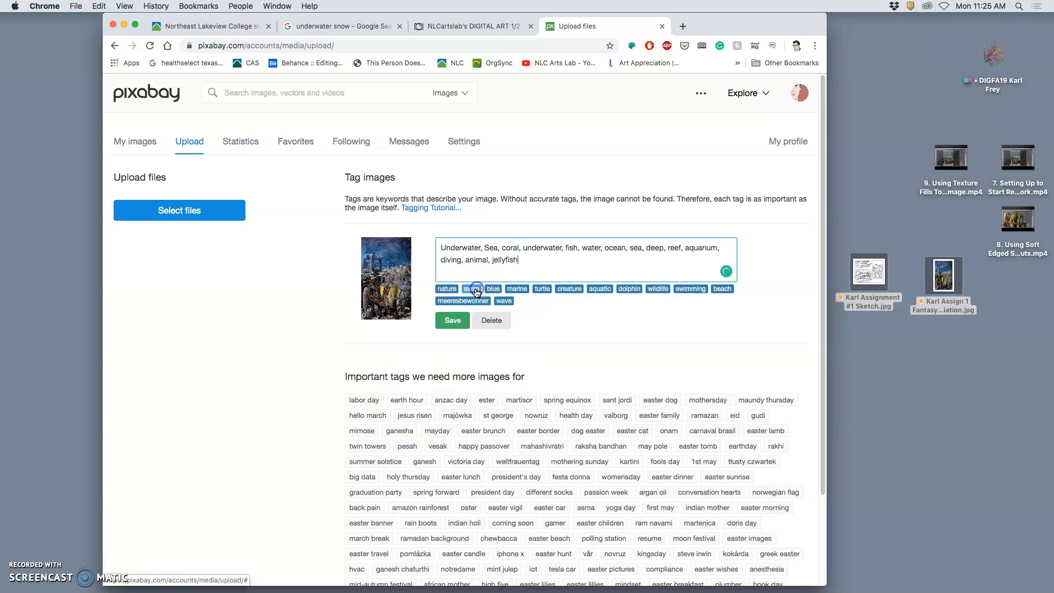
Add the suggested tags nature, marine, aquatic, swimming, wave, swim and blue to the composite.
click(447, 290)
click(499, 290)
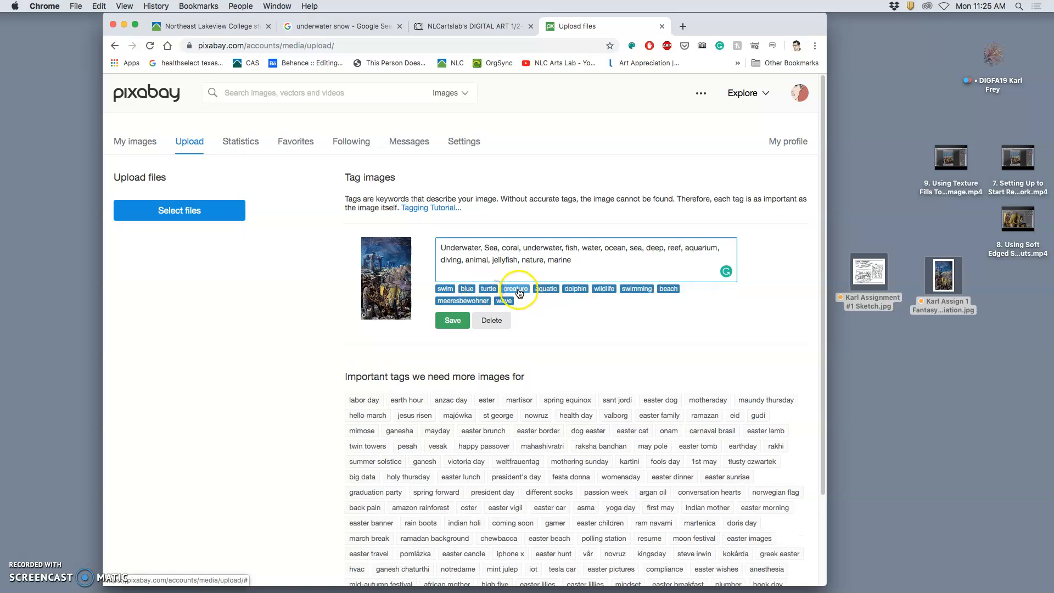
click(549, 290)
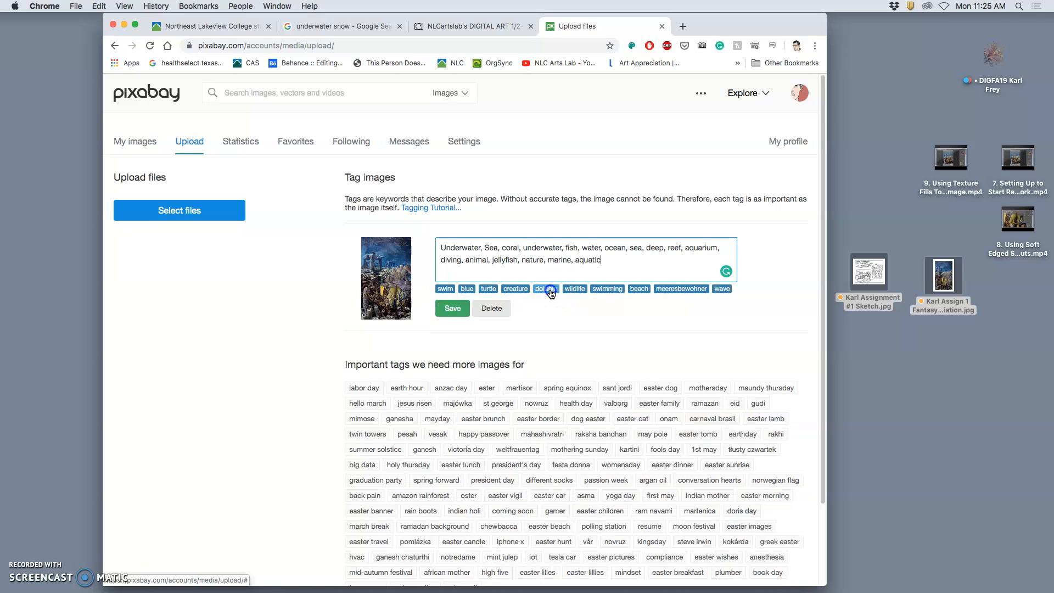
click(608, 290)
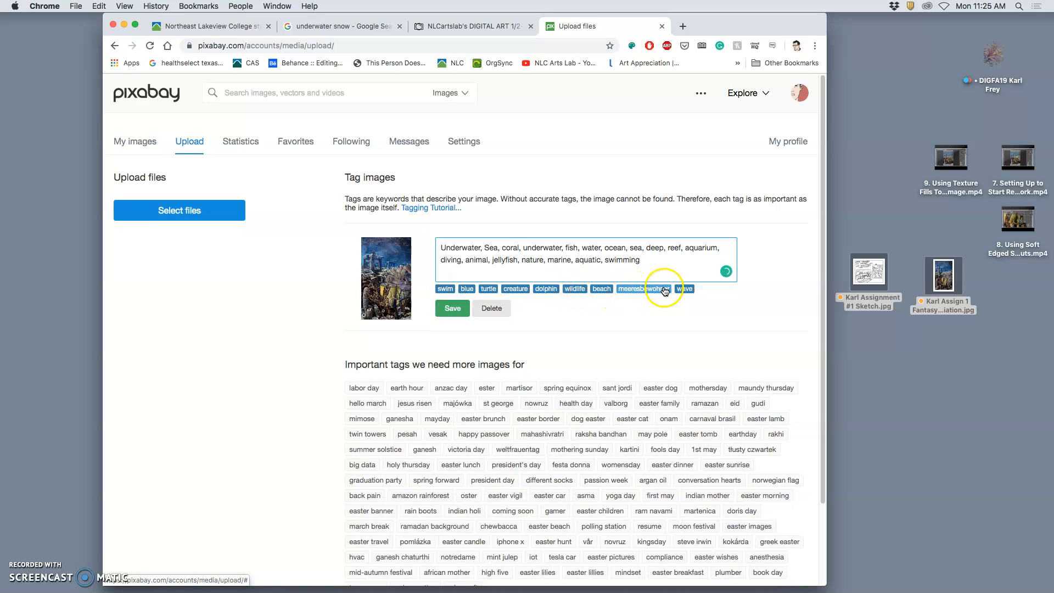
click(684, 289)
click(446, 289)
click(448, 290)
Save the composite's tags and check its review status among the account's own Pixabay images.
click(453, 308)
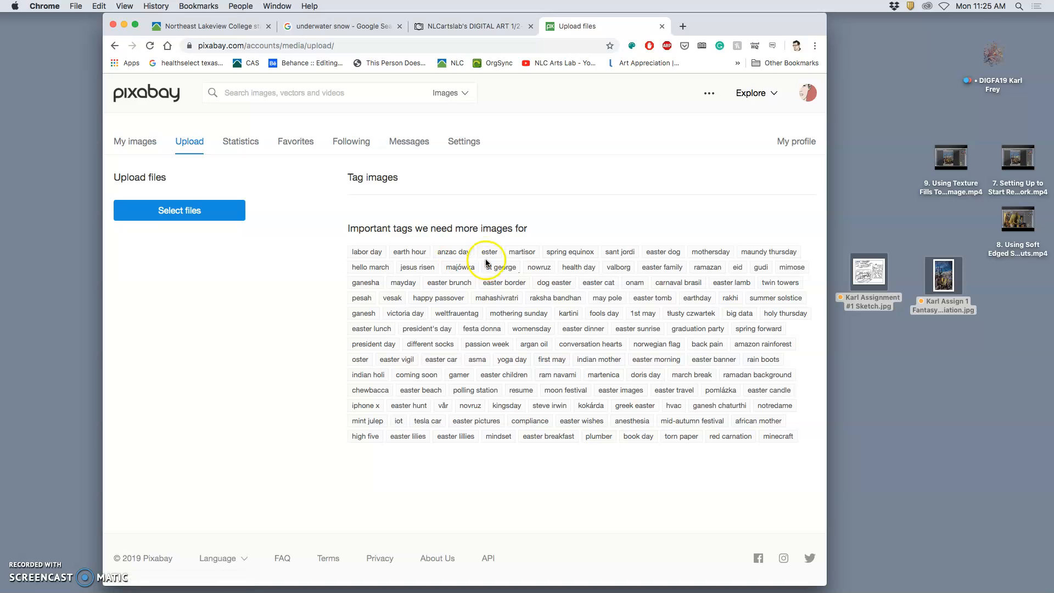
click(144, 143)
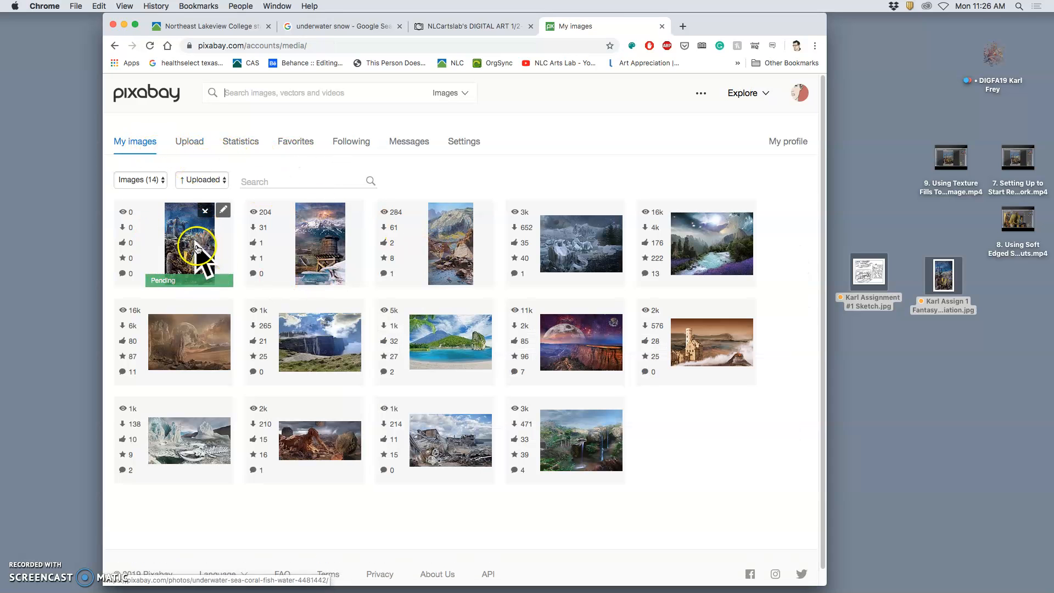
mouse_move(178, 269)
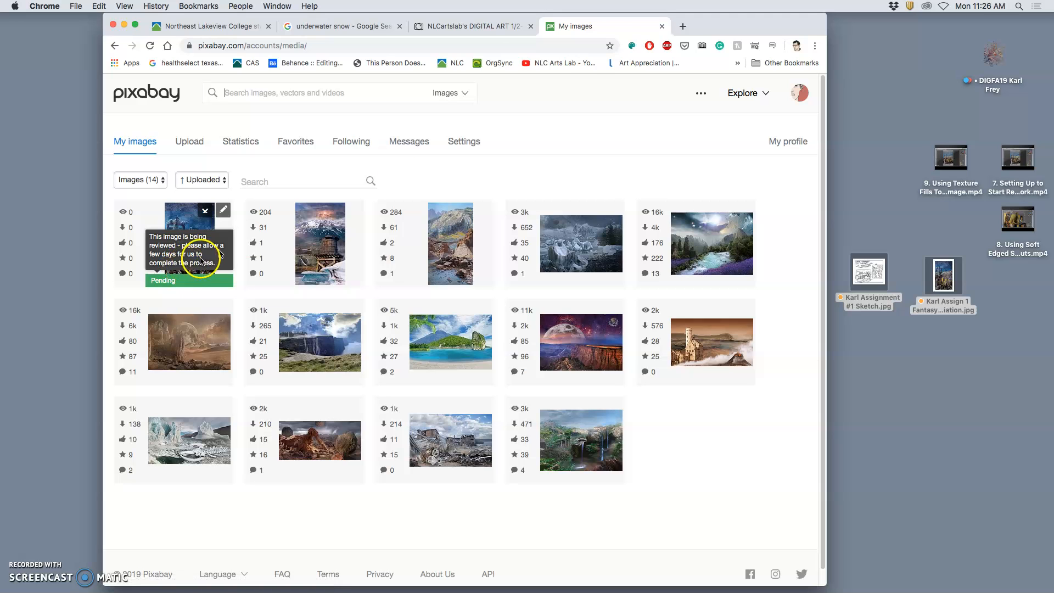
Open the uploaded sketch in the Photobucket album and title it with FA19, the artist's first name and 1.
click(485, 26)
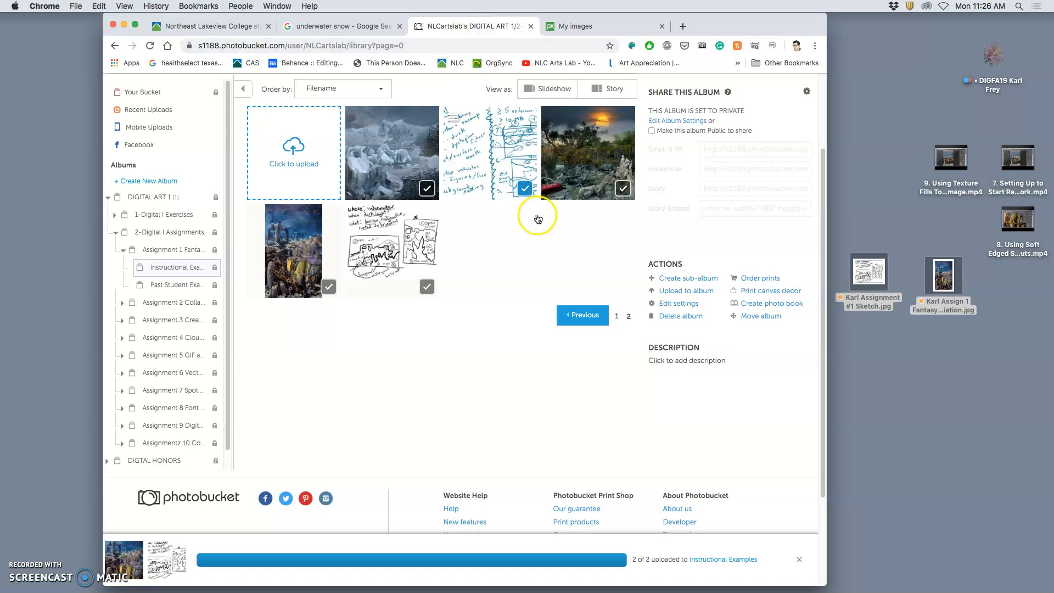
click(404, 248)
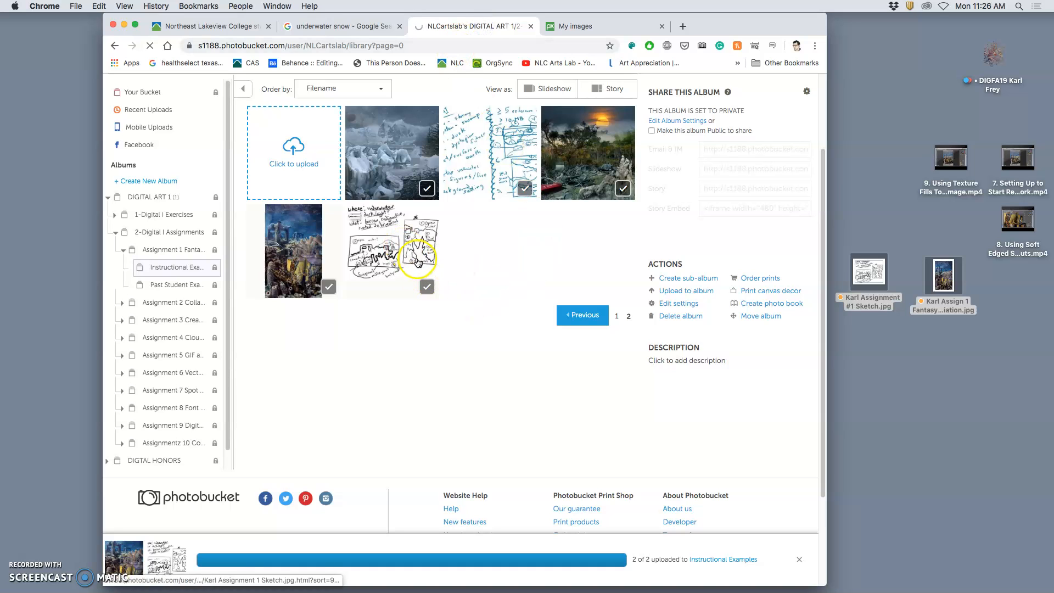
scroll(437, 490, down, 2)
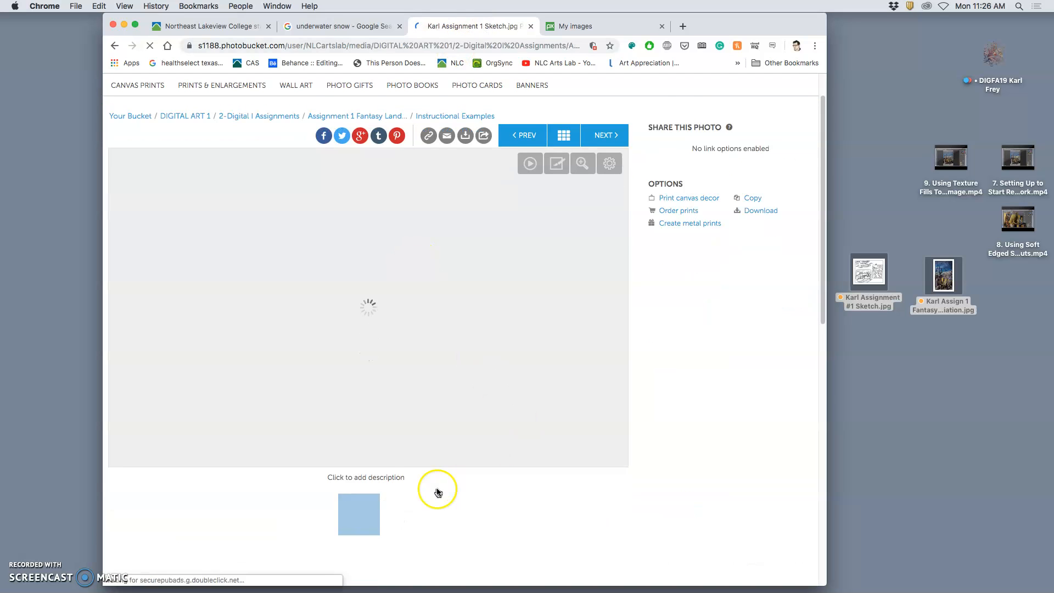
scroll(396, 490, down, 2)
click(379, 529)
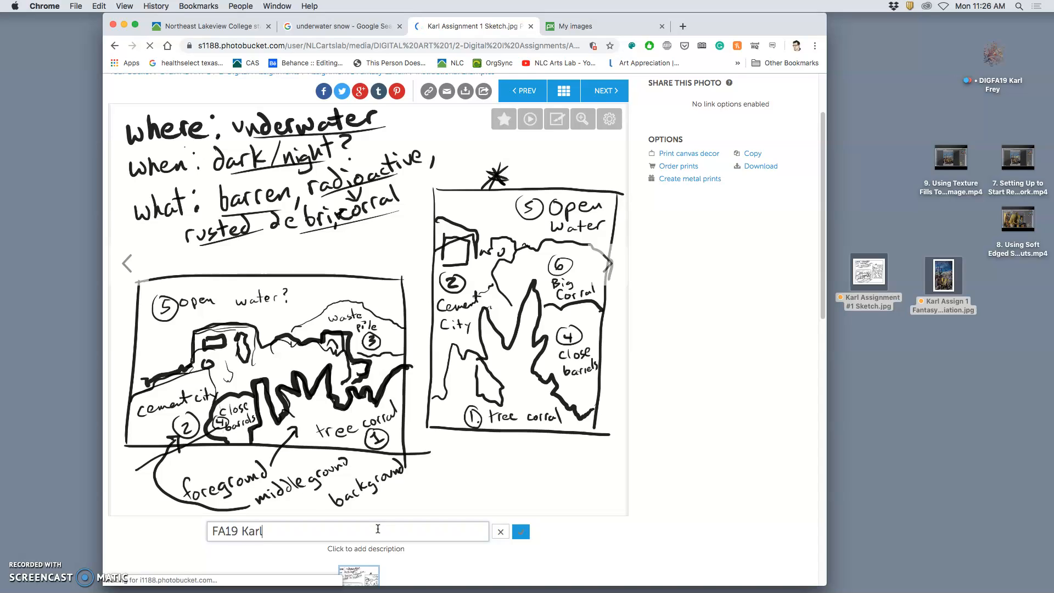
click(521, 532)
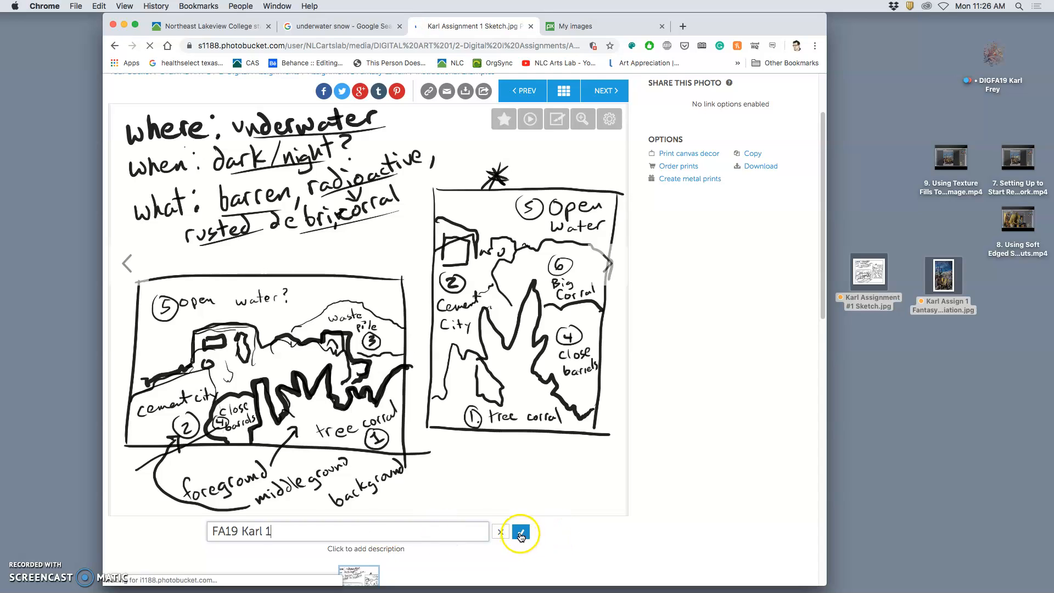
Go to the underwater composite in the same album and title it with FA19, the artist's first name and 2.
click(131, 266)
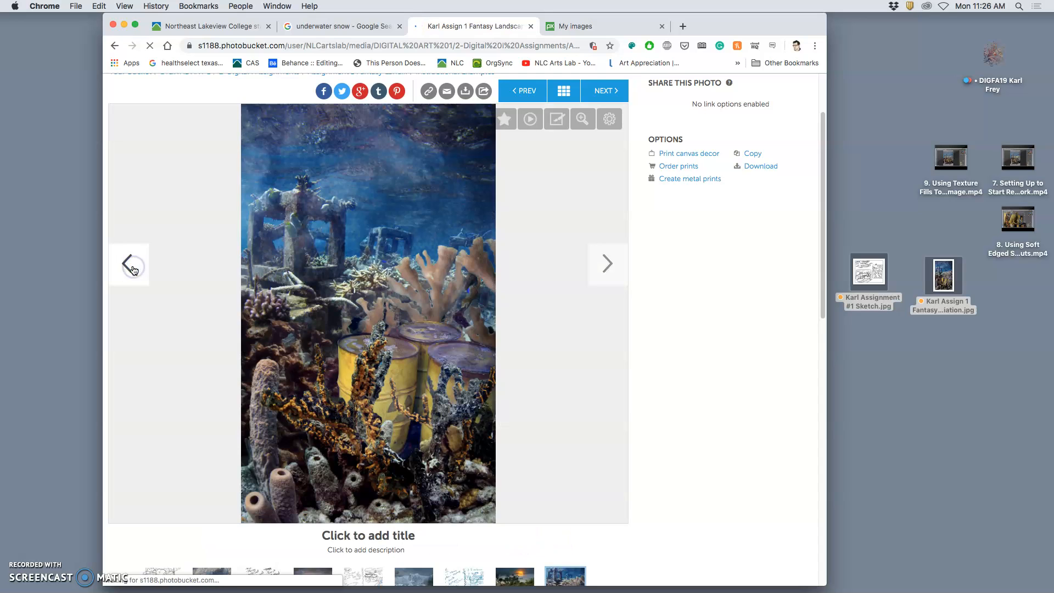
click(352, 538)
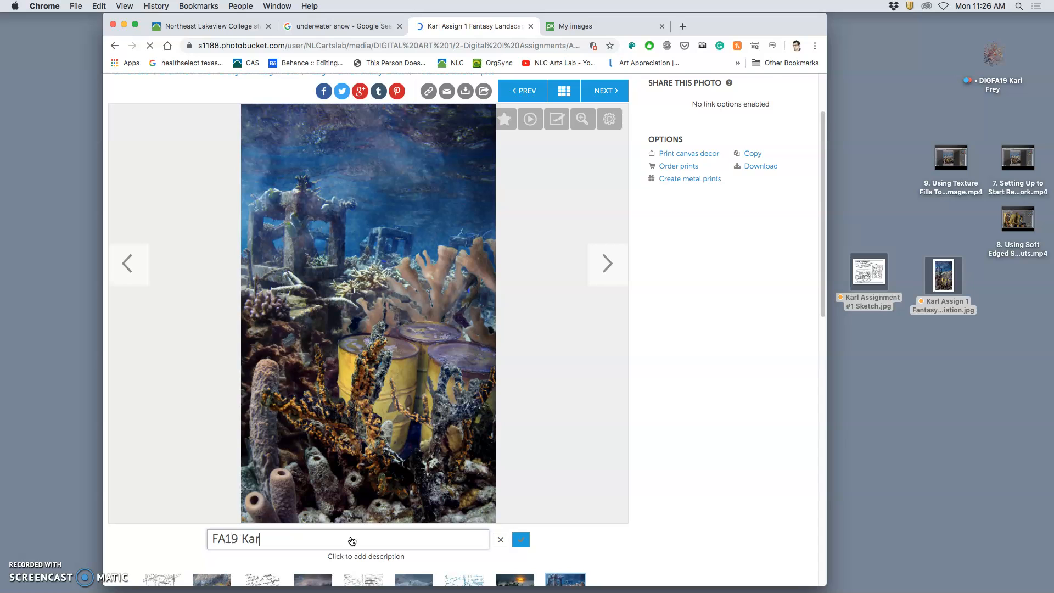
click(520, 539)
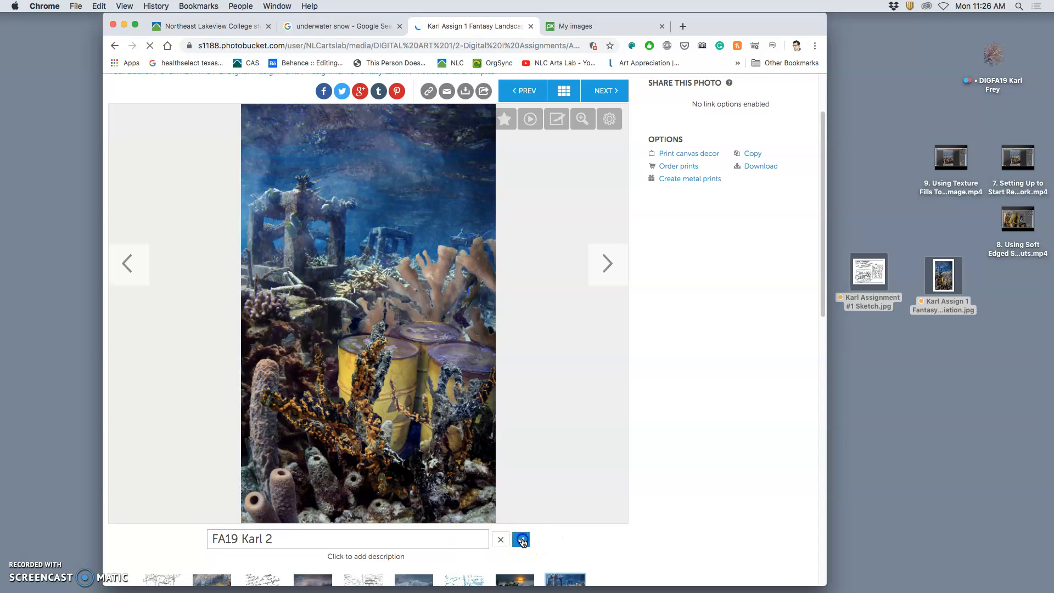
scroll(479, 273, up, 3)
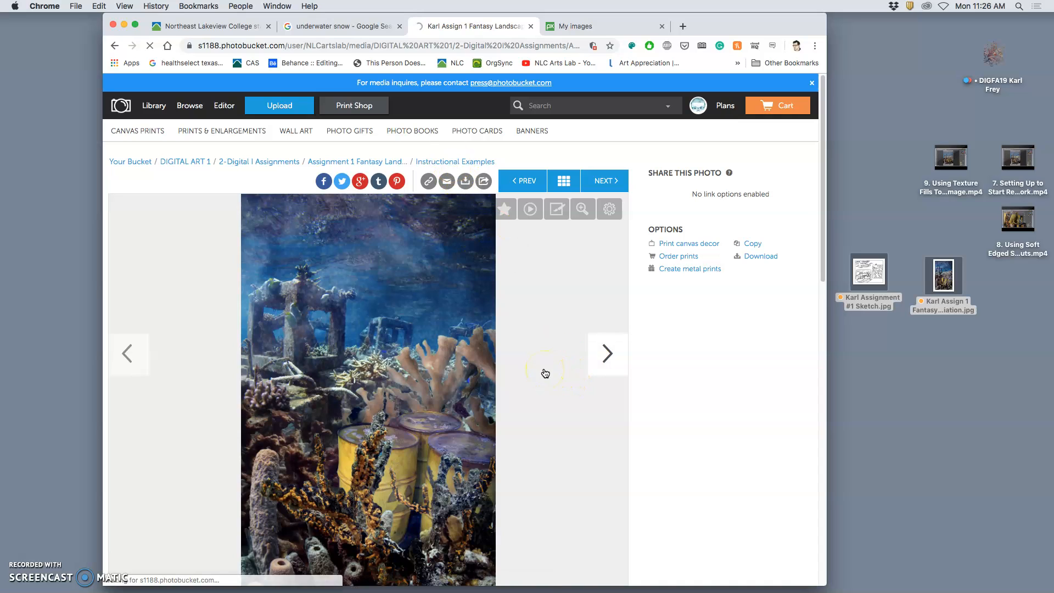
scroll(544, 374, down, 2)
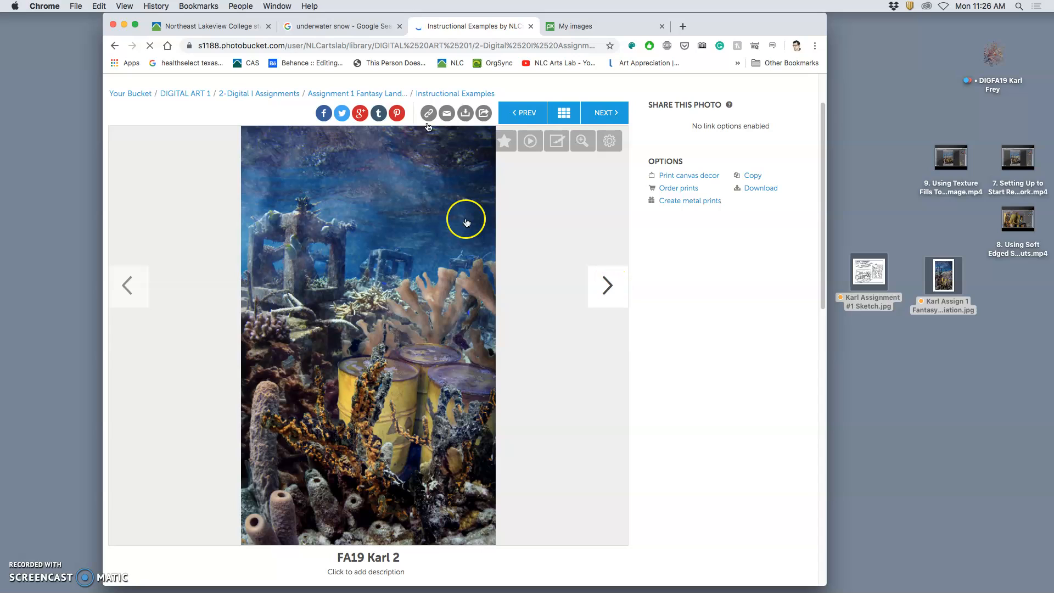
Return to the Instructional Examples album and view its second page.
click(441, 95)
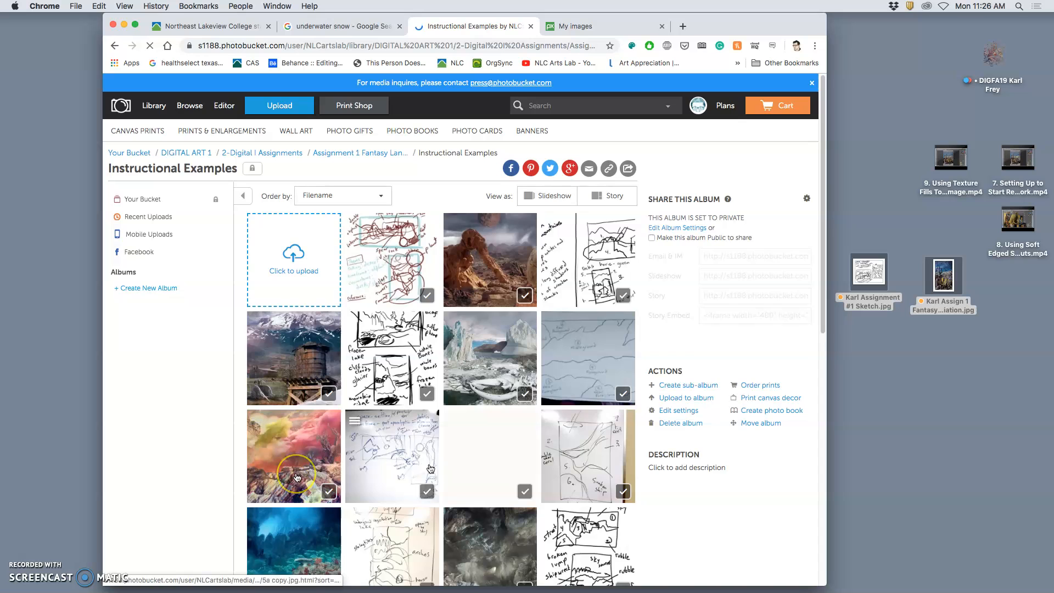
scroll(297, 476, down, 6)
click(576, 479)
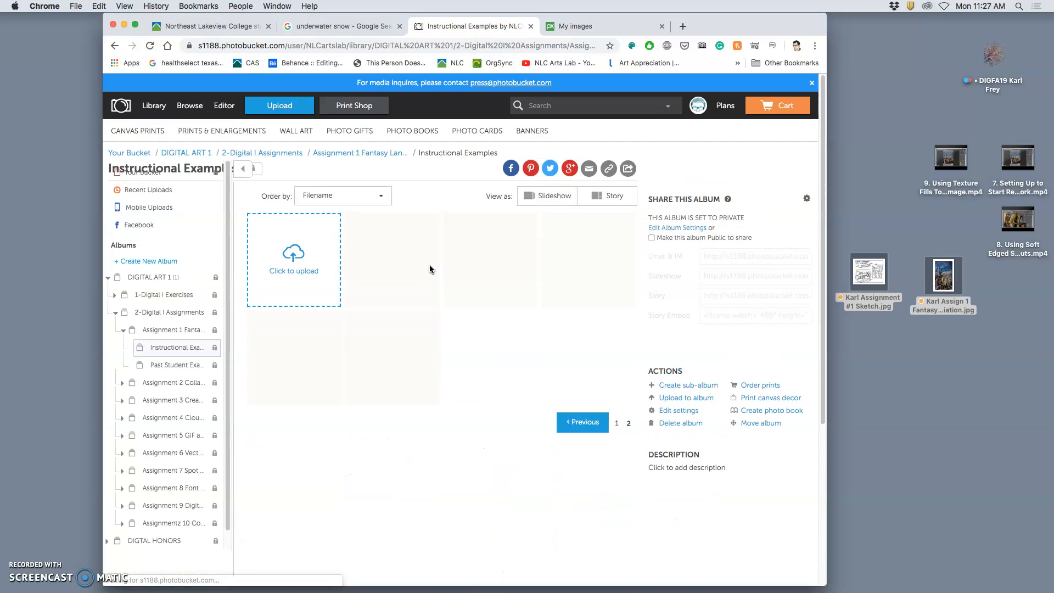
Order the Instructional Examples album by title and look through its second and first pages for the two titled images.
click(383, 197)
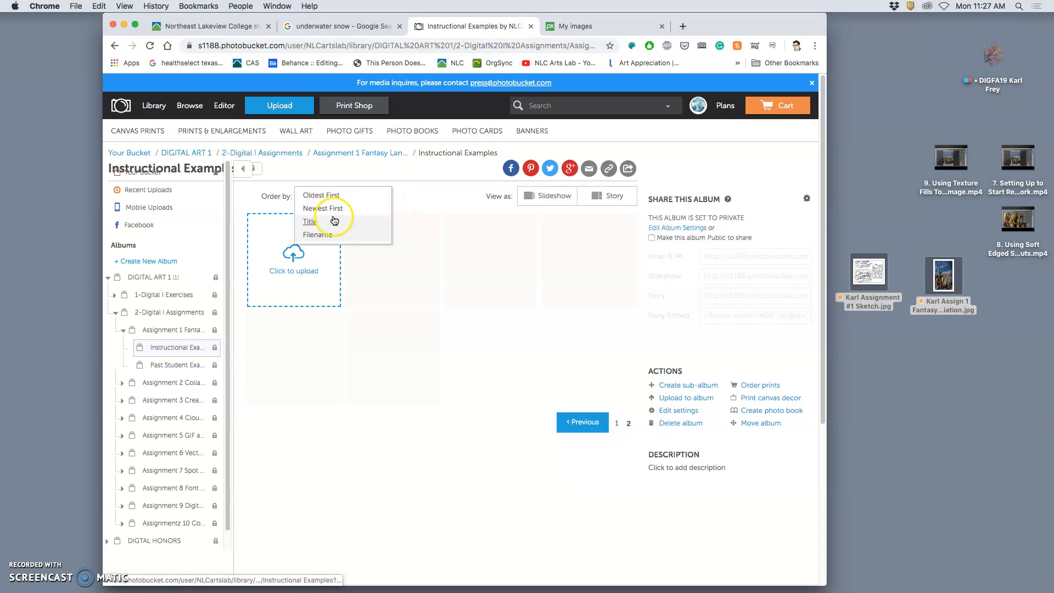
click(321, 223)
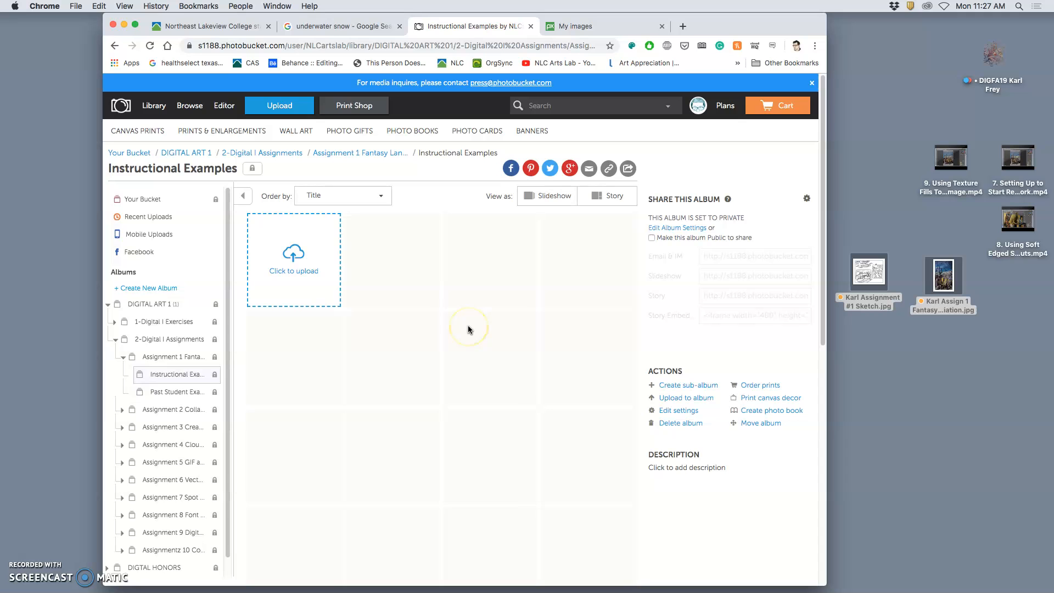
scroll(495, 384, down, 10)
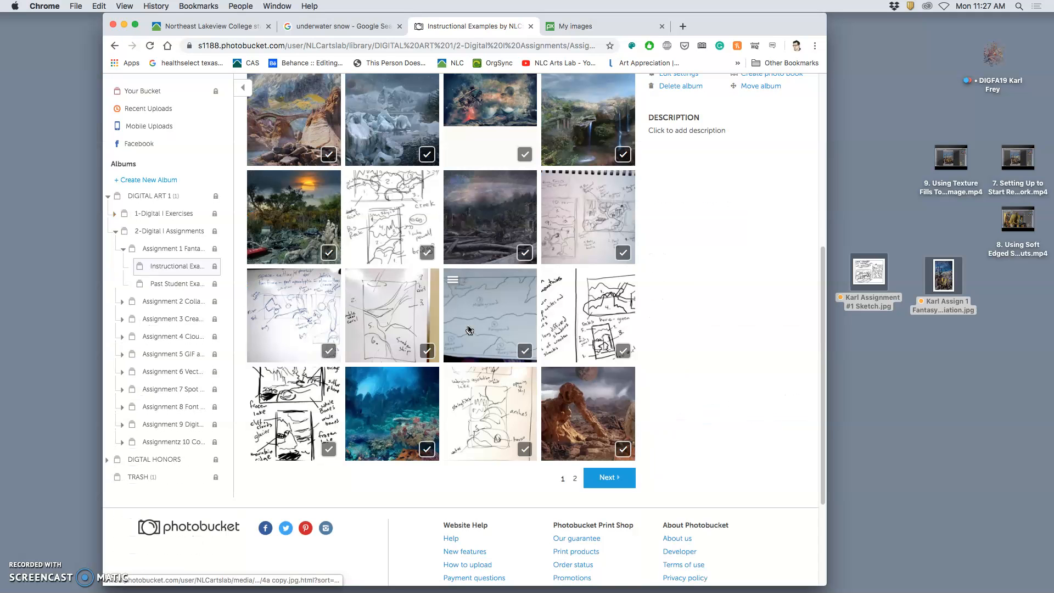
click(575, 481)
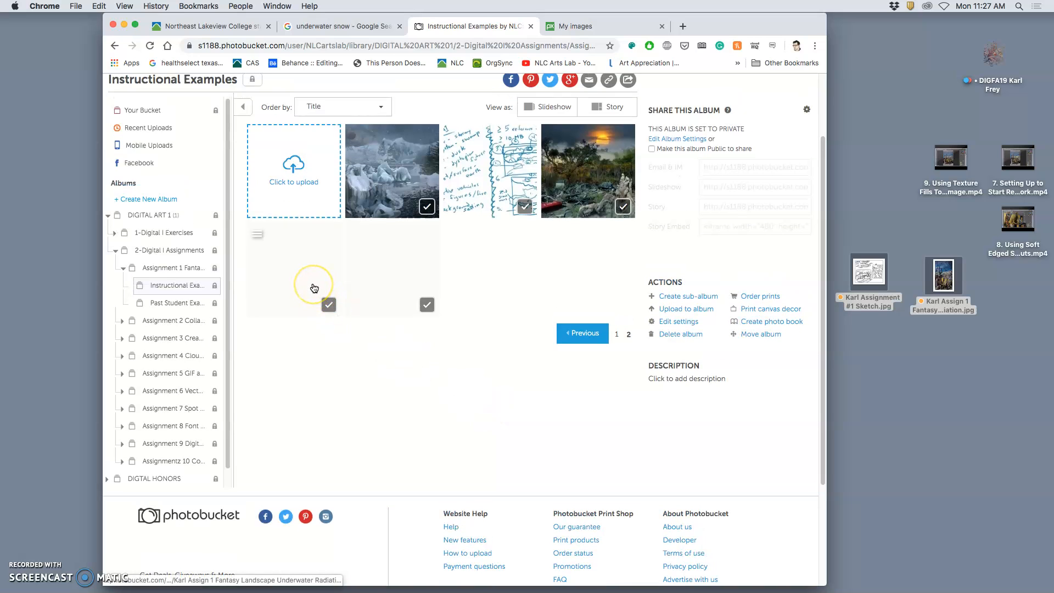
click(621, 335)
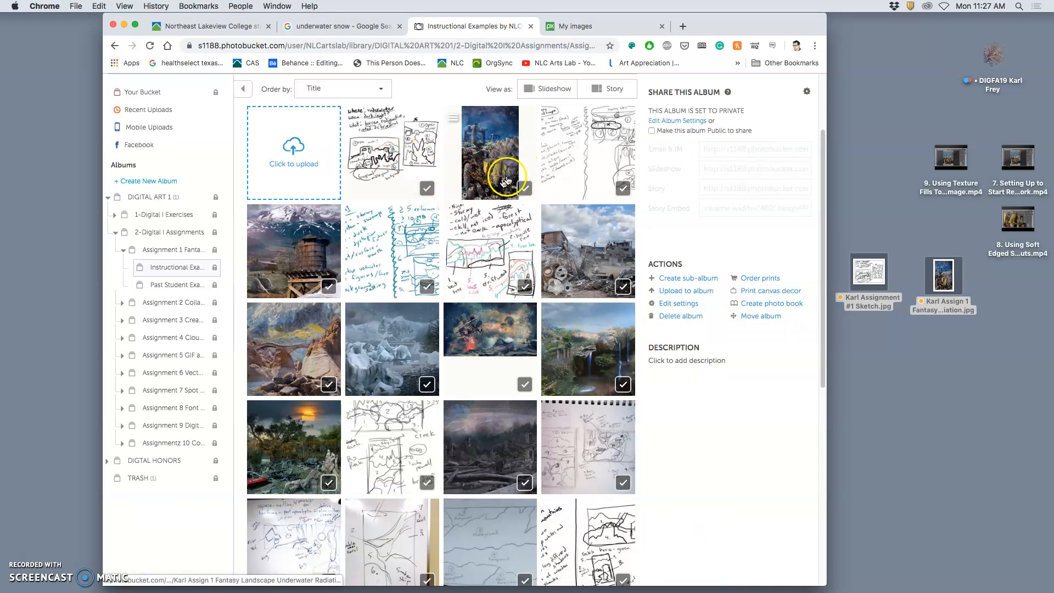
scroll(483, 256, up, 1)
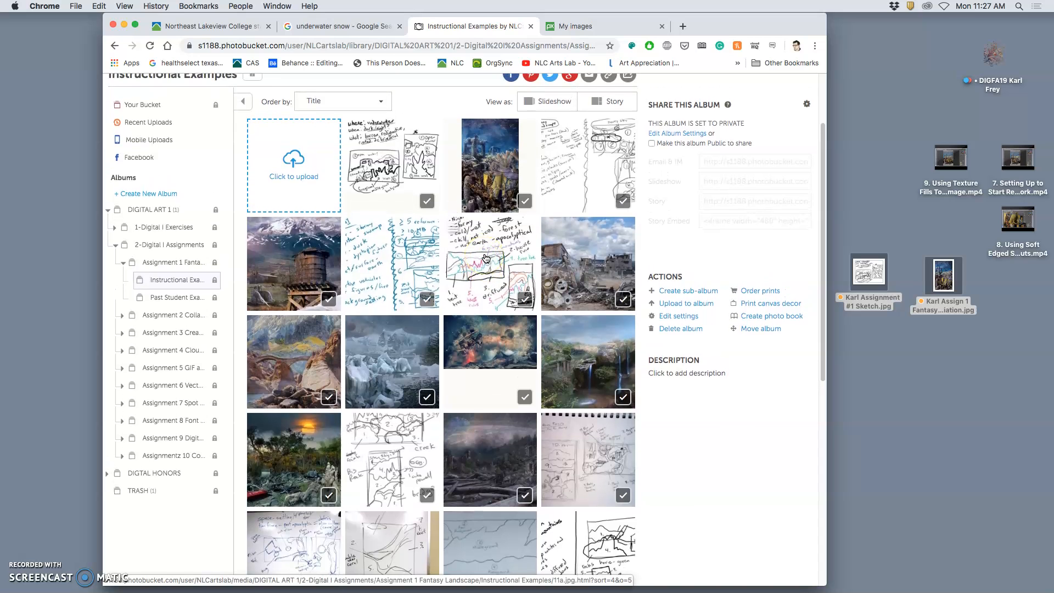
scroll(486, 259, up, 5)
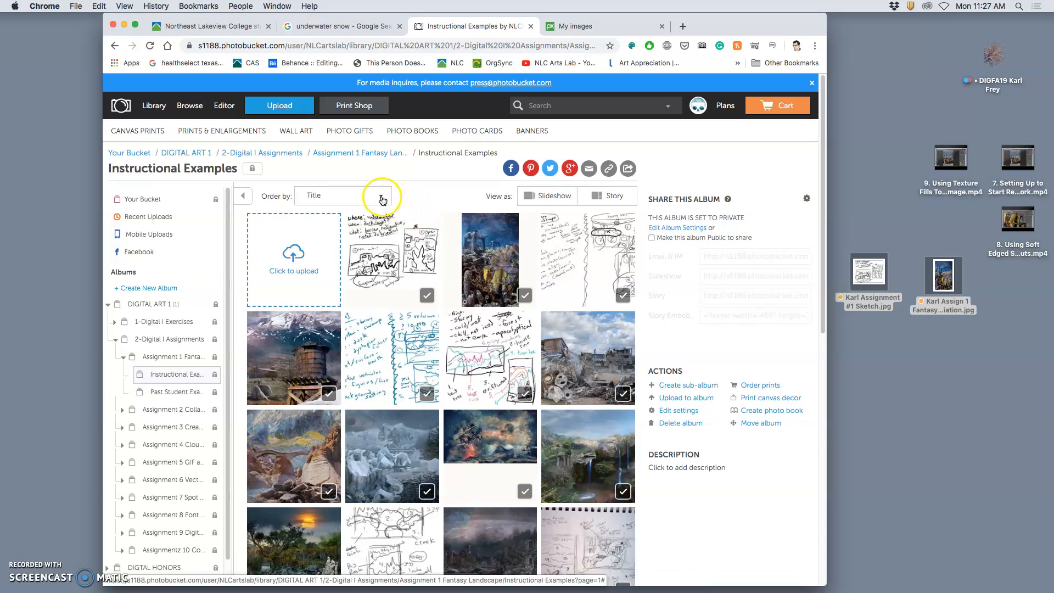
Order the album by filename and view its second page.
click(380, 197)
click(329, 235)
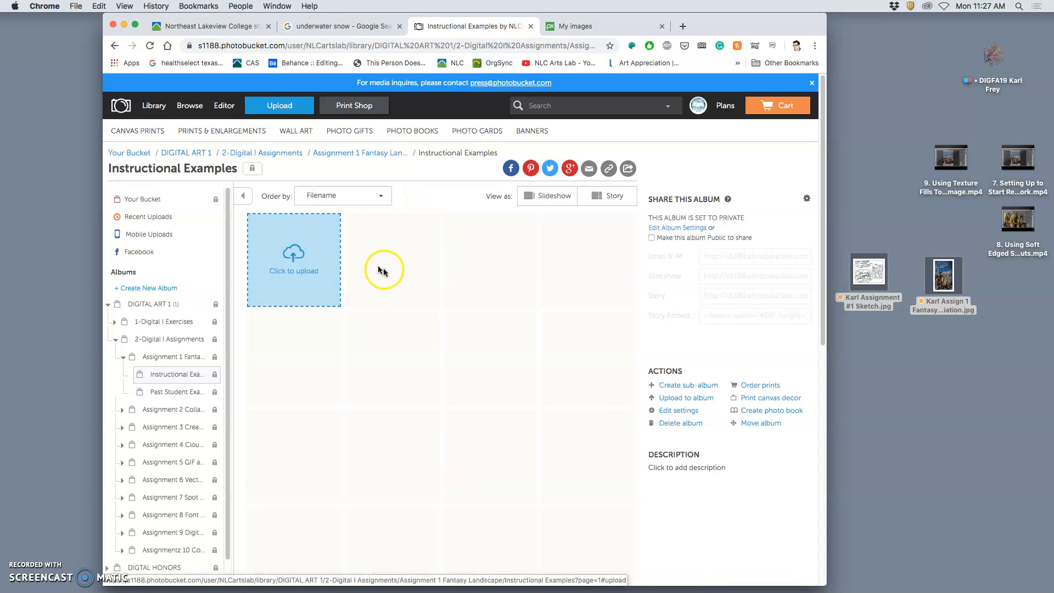
scroll(482, 288, down, 5)
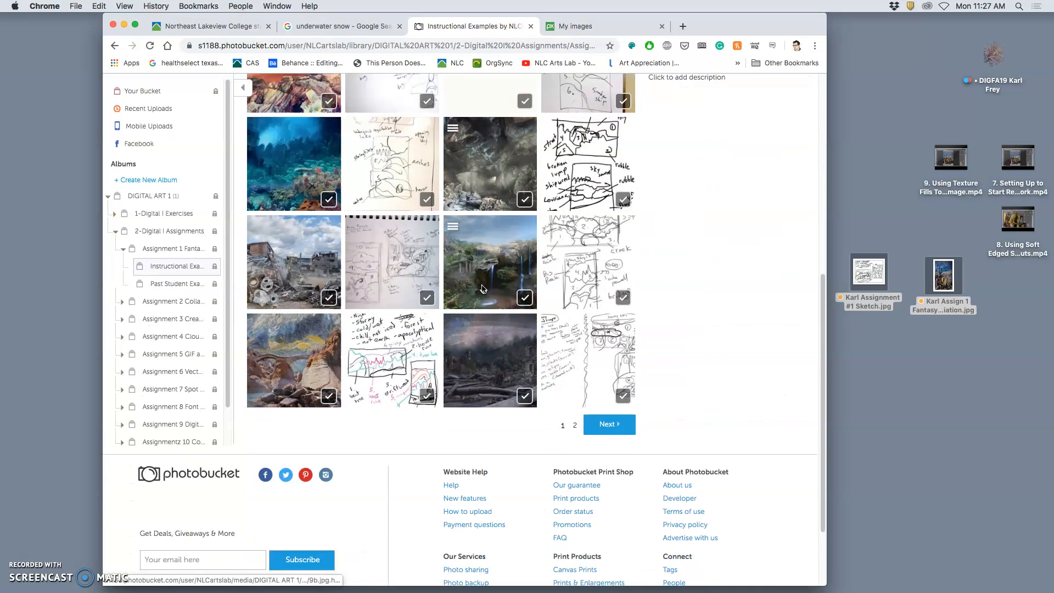
click(572, 324)
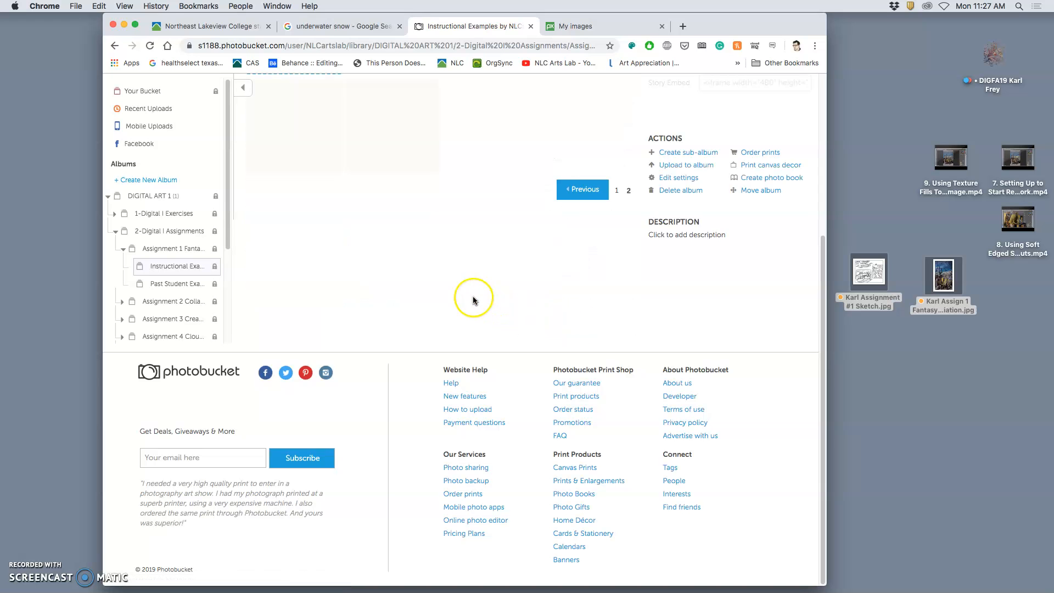